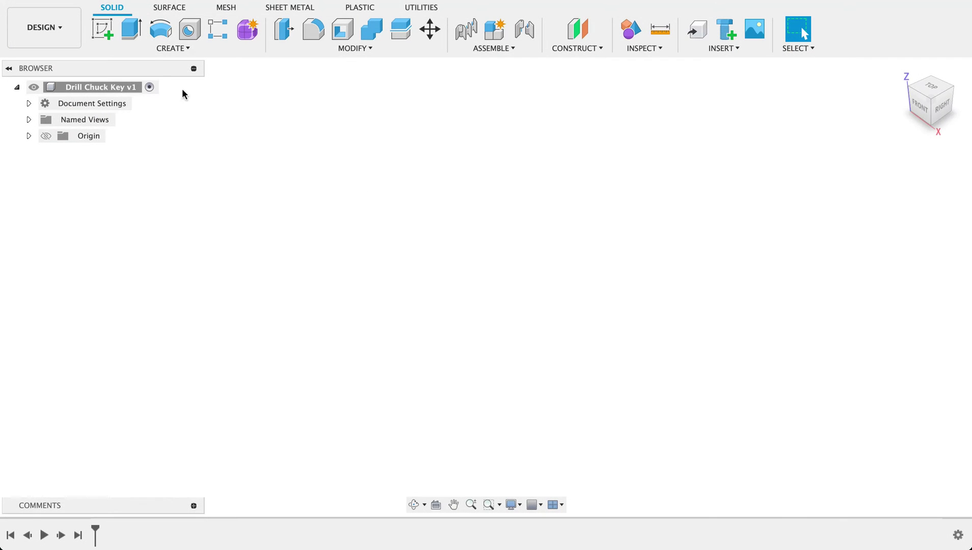
Sketch a 10 mm diameter circle at the origin on the XY plane.
{"action": "left_click", "coordinate": [102, 29]}
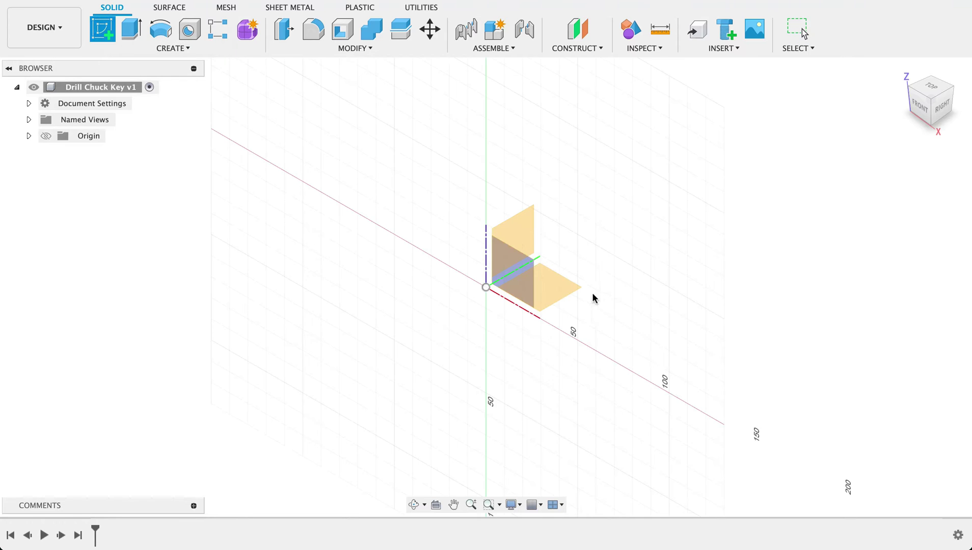
{"action": "left_click", "coordinate": [552, 283]}
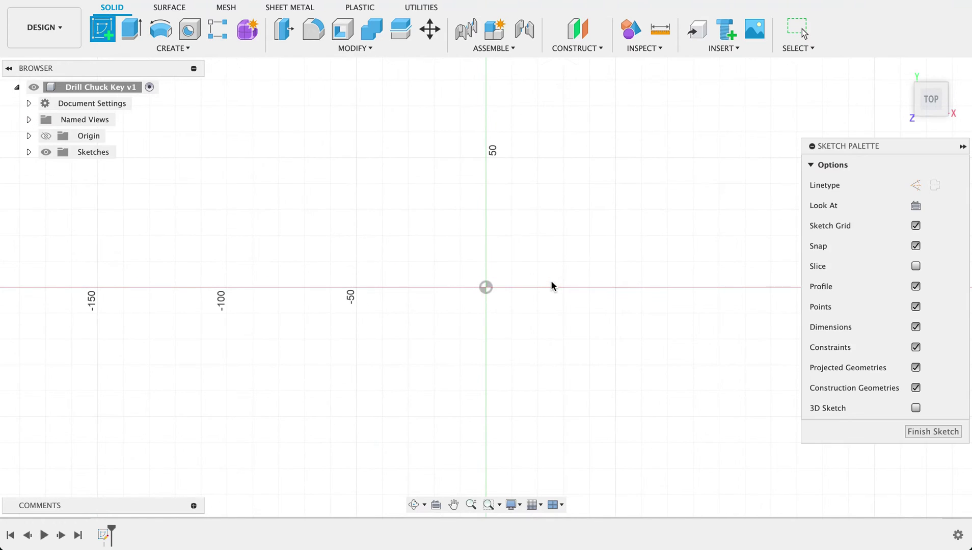
{"action": "key", "text": "c"}
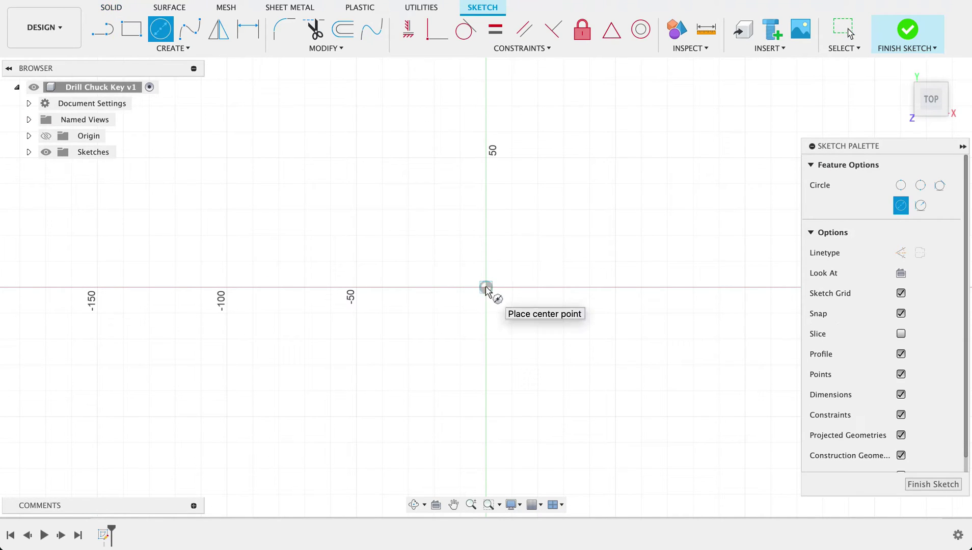
{"action": "left_click", "coordinate": [487, 288]}
{"action": "type", "text": "10"}
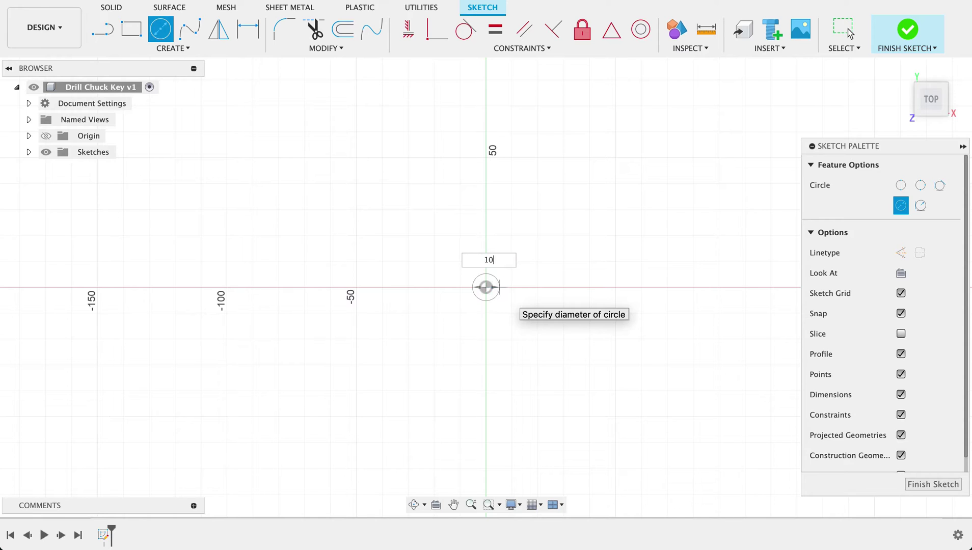
{"action": "key", "text": "Return"}
{"action": "left_click", "coordinate": [849, 33]}
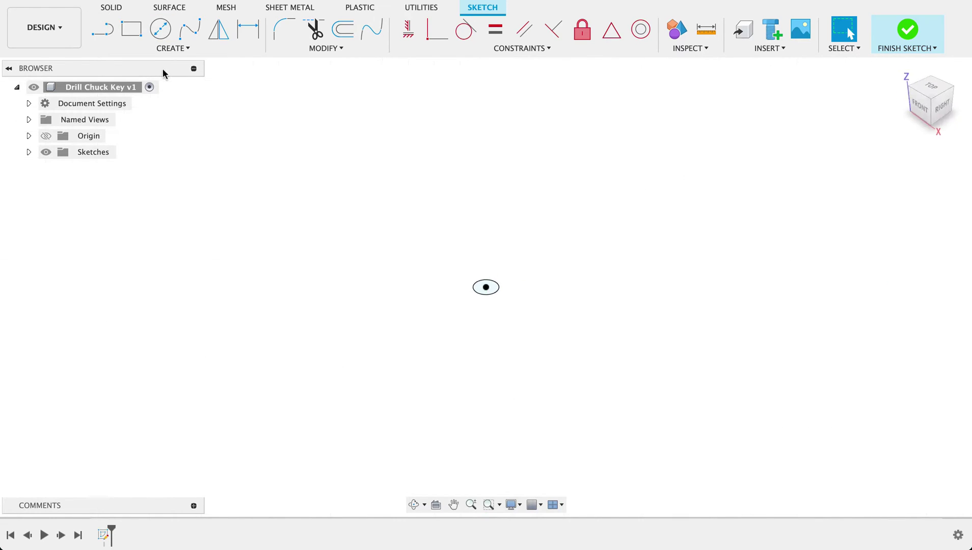
Extrude the circle 80 mm upward into the shaft cylinder.
{"action": "left_click", "coordinate": [131, 31]}
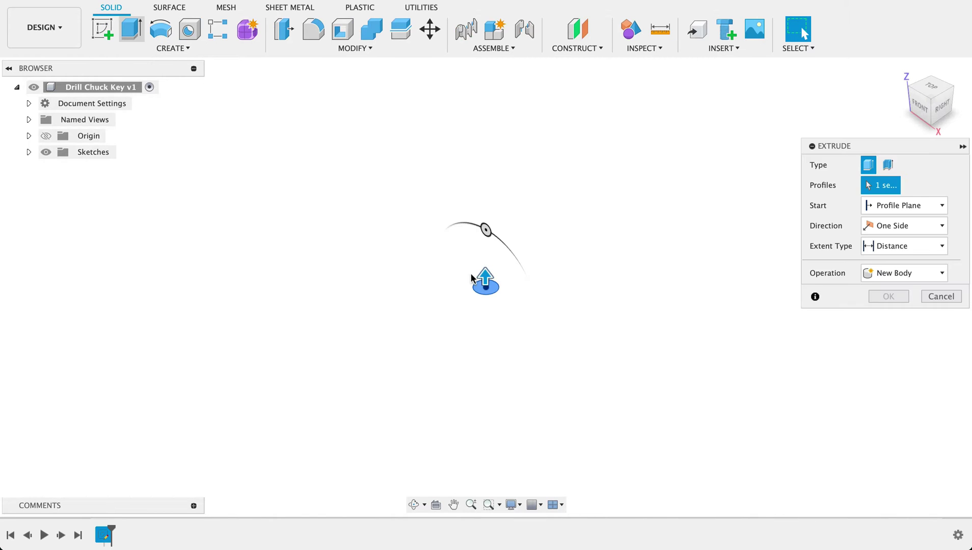
{"action": "left_click_drag", "start_coordinate": [486, 163], "coordinate": [485, 159]}
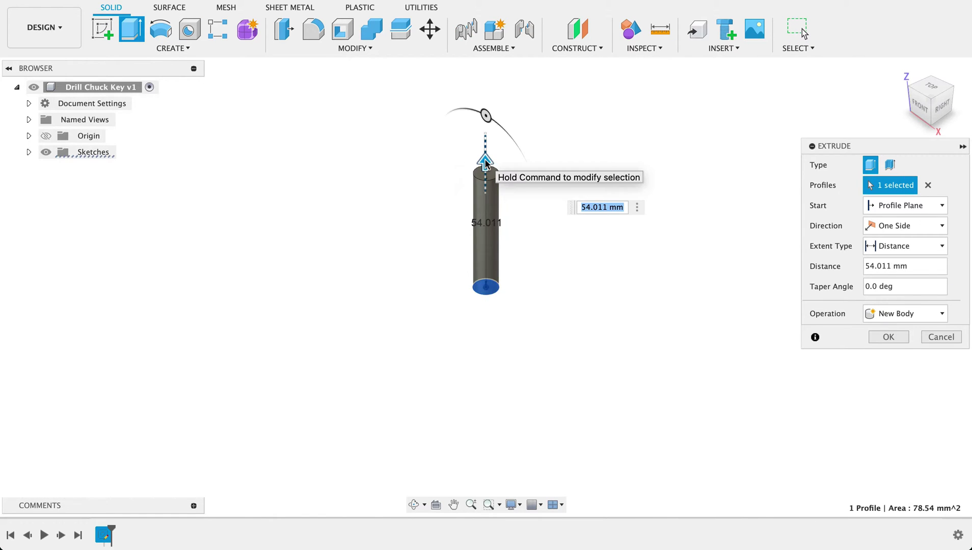
{"action": "type", "text": "80"}
{"action": "key", "text": "Return"}
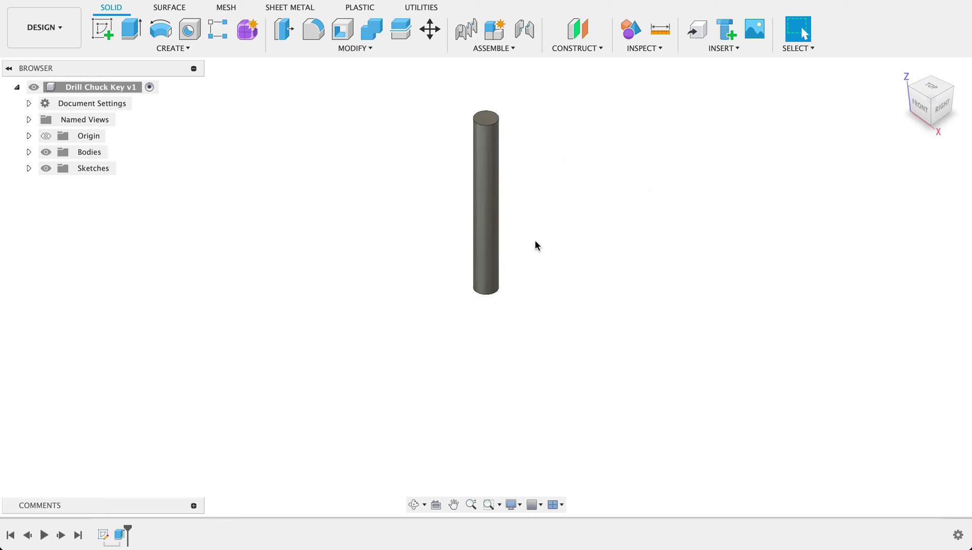
{"action": "left_click", "coordinate": [147, 46]}
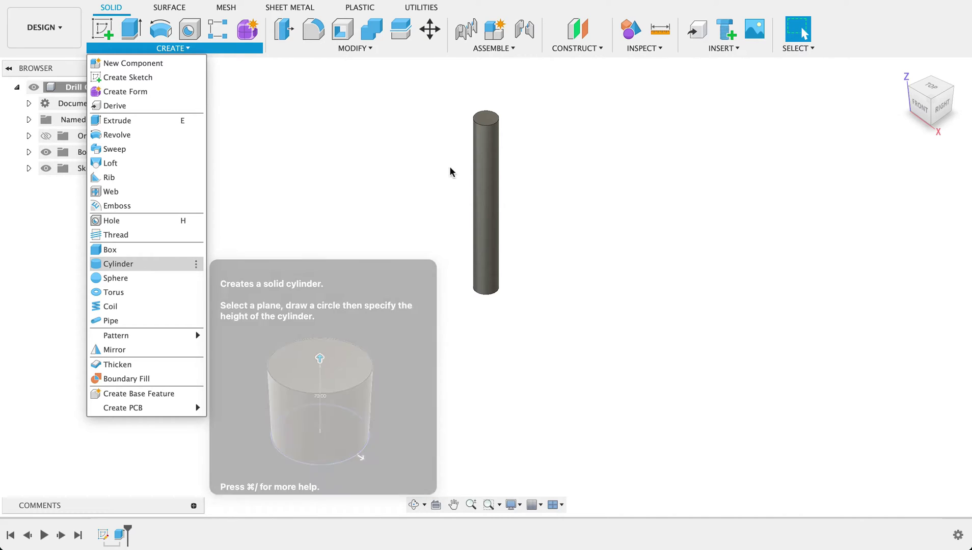
{"action": "left_click", "coordinate": [582, 156]}
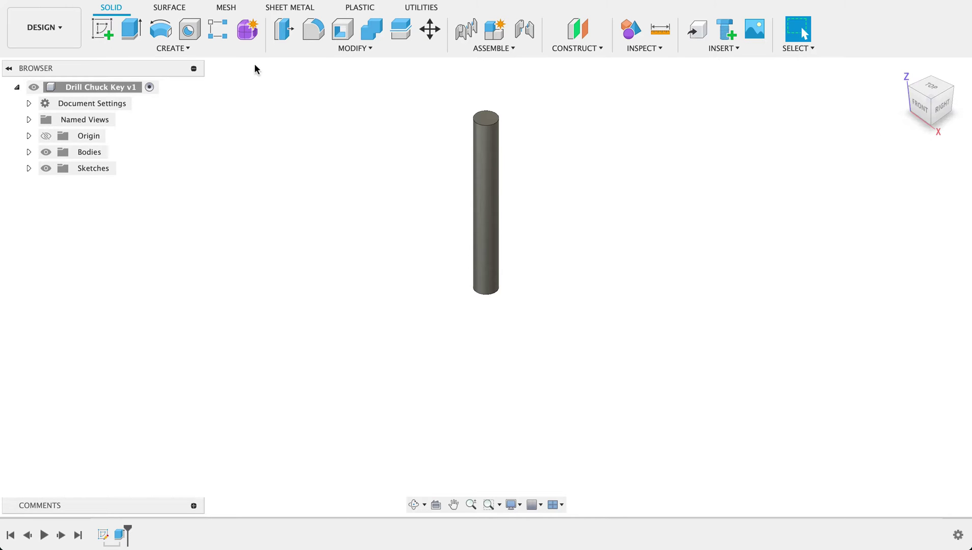
Start a sketch on the vertical origin plane with Slice on to section the shaft.
{"action": "left_click", "coordinate": [102, 29]}
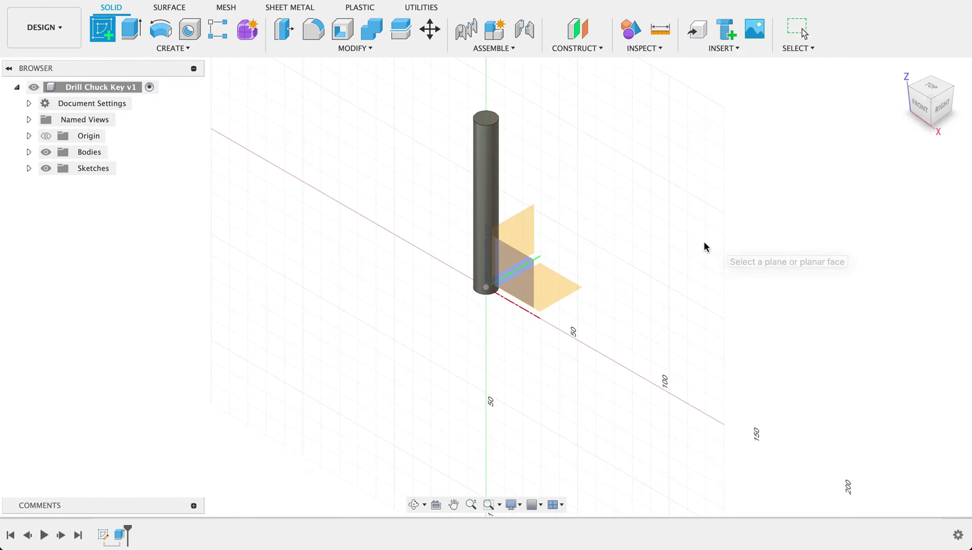
{"action": "middle_click_drag", "start_coordinate": [688, 240], "coordinate": [673, 235], "text": "shift"}
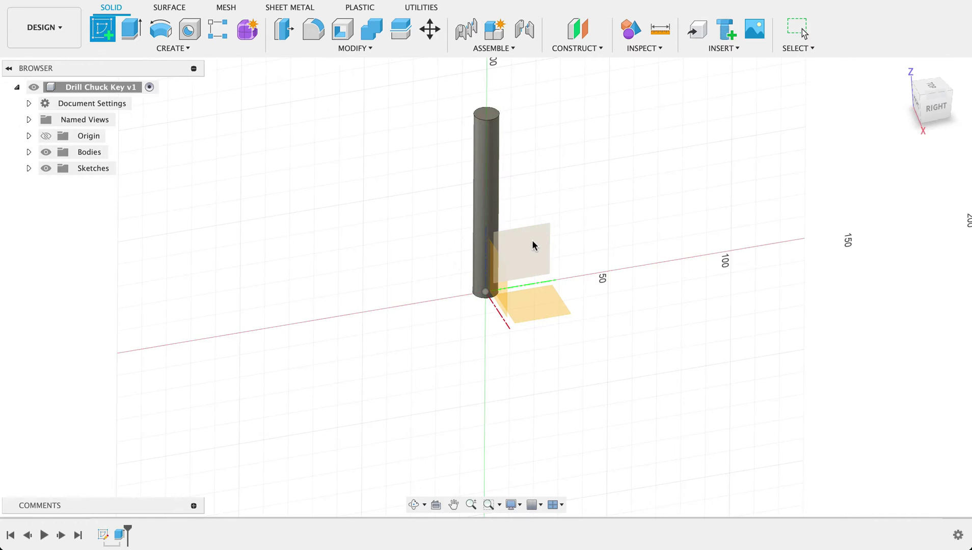
{"action": "left_click", "coordinate": [534, 243]}
{"action": "middle_click_drag", "start_coordinate": [607, 220], "coordinate": [556, 228], "text": "shift"}
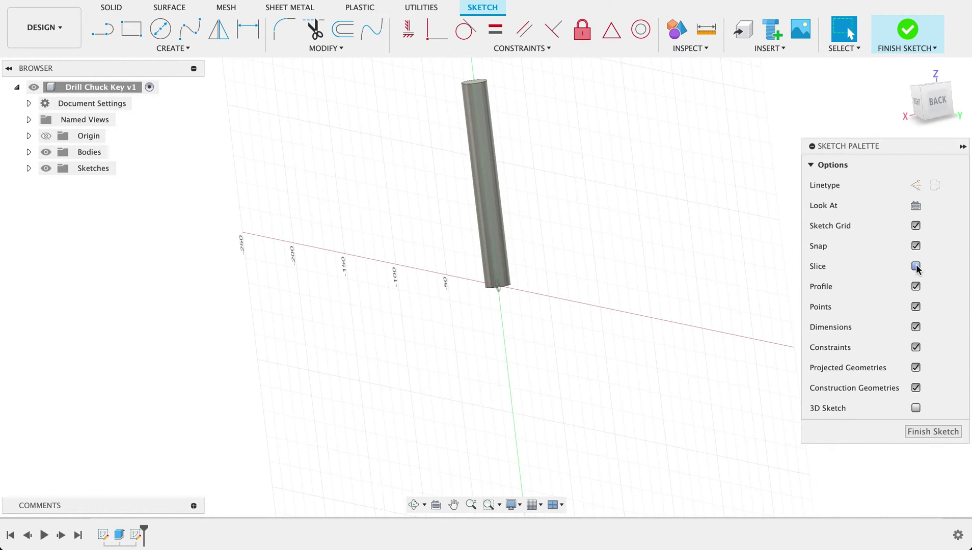
{"action": "left_click", "coordinate": [916, 267]}
View the sliced sketch straight from the RIGHT side and zoom in on it.
{"action": "mouse_move", "coordinate": [623, 221]}
{"action": "middle_mouse_down", "text": "shift"}
{"action": "mouse_move", "coordinate": [621, 211]}
{"action": "mouse_move", "coordinate": [756, 176]}
{"action": "middle_mouse_up", "text": "shift"}
{"action": "left_click", "coordinate": [925, 98]}
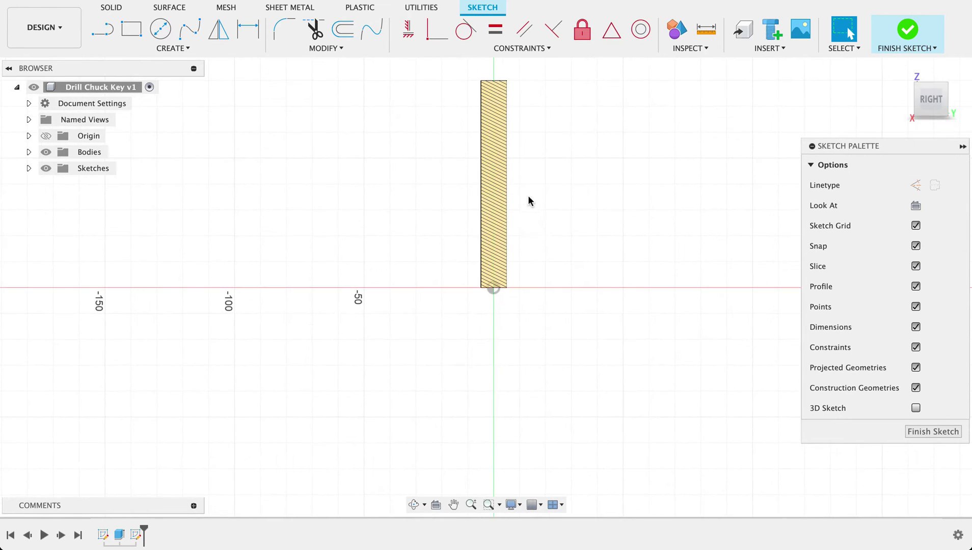
{"action": "scroll", "coordinate": [528, 200], "scroll_direction": "up", "scroll_amount": 3}
{"action": "mouse_move", "coordinate": [555, 154]}
{"action": "middle_mouse_down"}
{"action": "mouse_move", "coordinate": [603, 188]}
{"action": "mouse_move", "coordinate": [607, 241]}
{"action": "middle_mouse_up"}
{"action": "scroll", "coordinate": [607, 241], "scroll_direction": "up", "scroll_amount": 2}
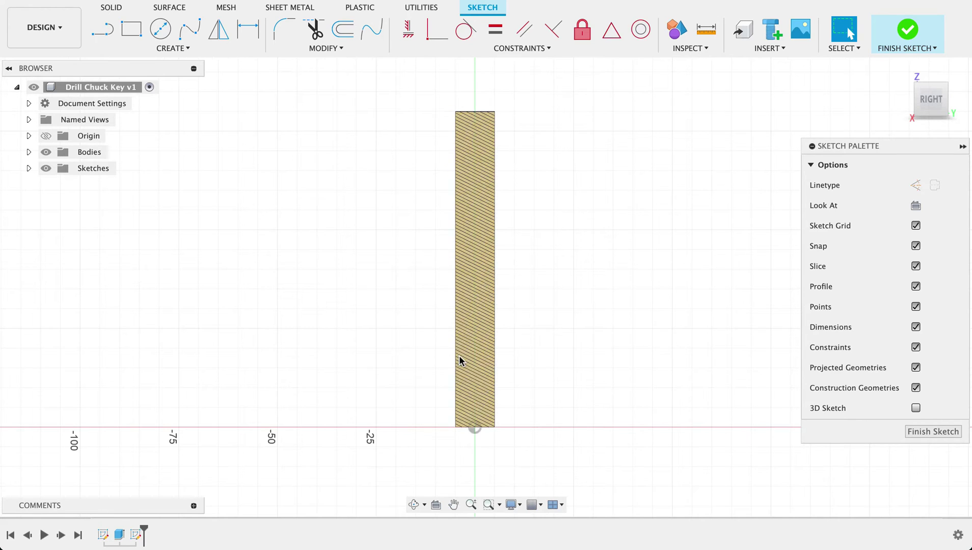
Draw a construction centre line from the shaft's top midpoint to its bottom midpoint.
{"action": "key", "text": "l"}
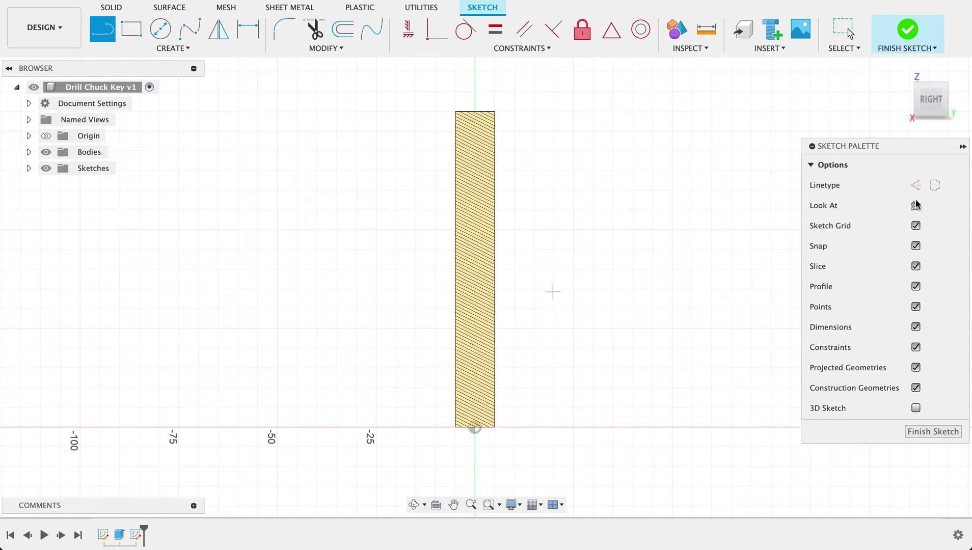
{"action": "left_click", "coordinate": [915, 187]}
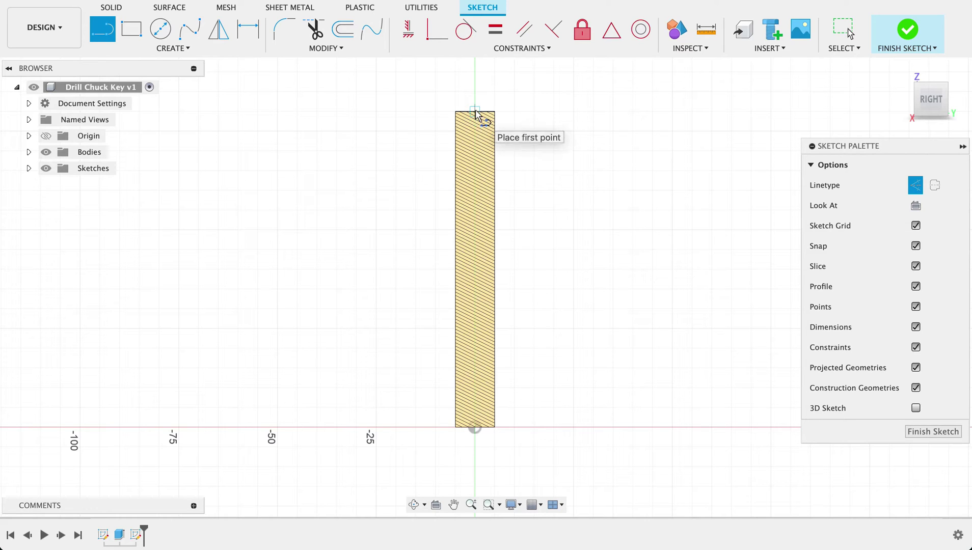
{"action": "left_click", "coordinate": [475, 111]}
{"action": "left_click", "coordinate": [474, 427]}
{"action": "key", "text": "Escape"}
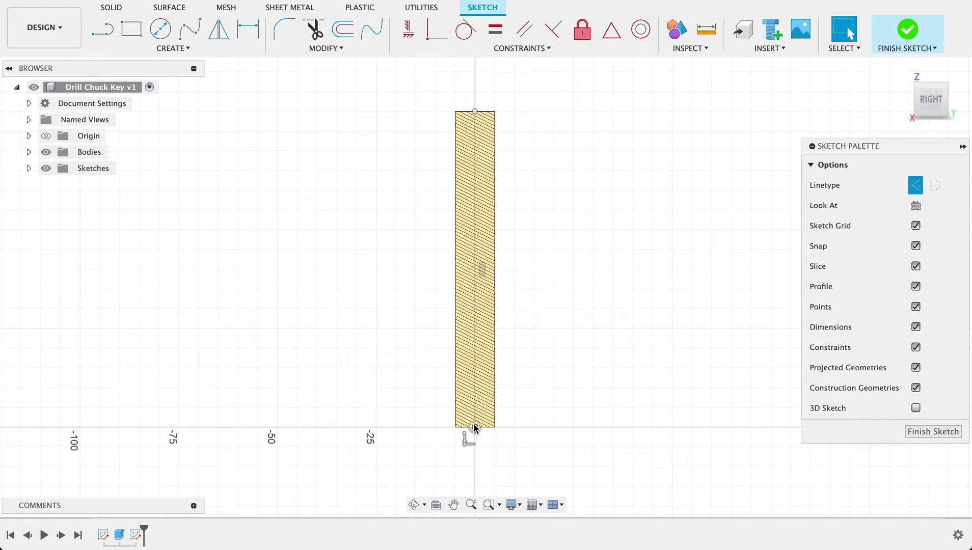
Draw a 10 mm circle on the centre line near the top and finish the sketch.
{"action": "key", "text": "c"}
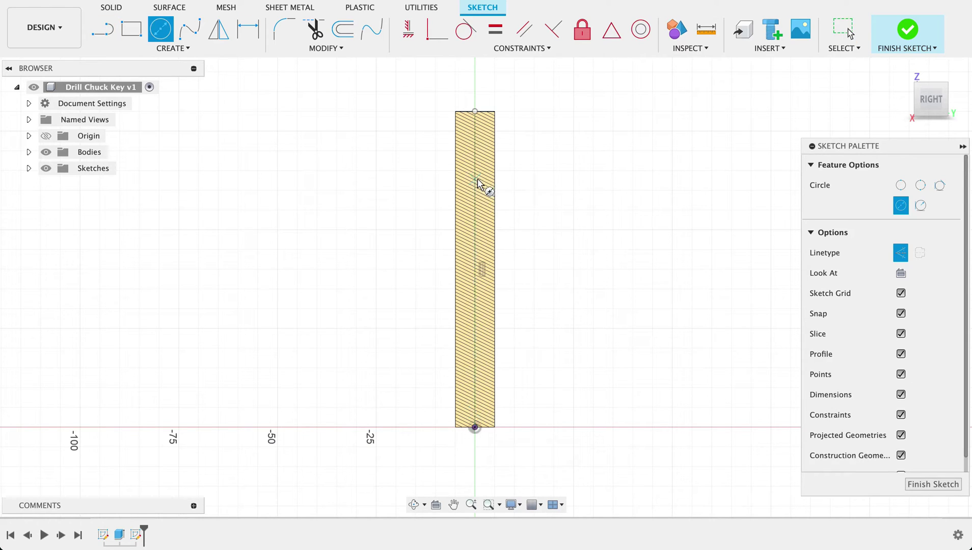
{"action": "left_click", "coordinate": [475, 183]}
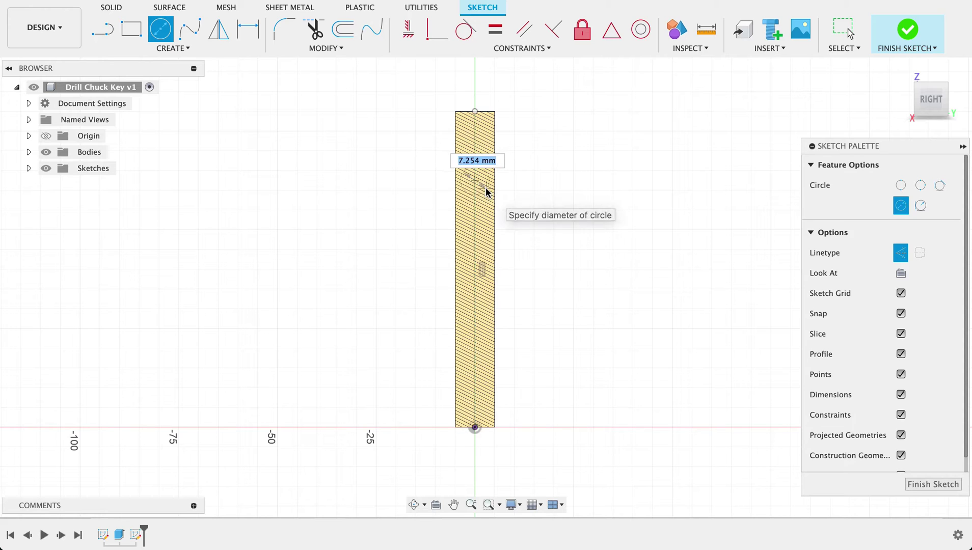
{"action": "type", "text": "1"}
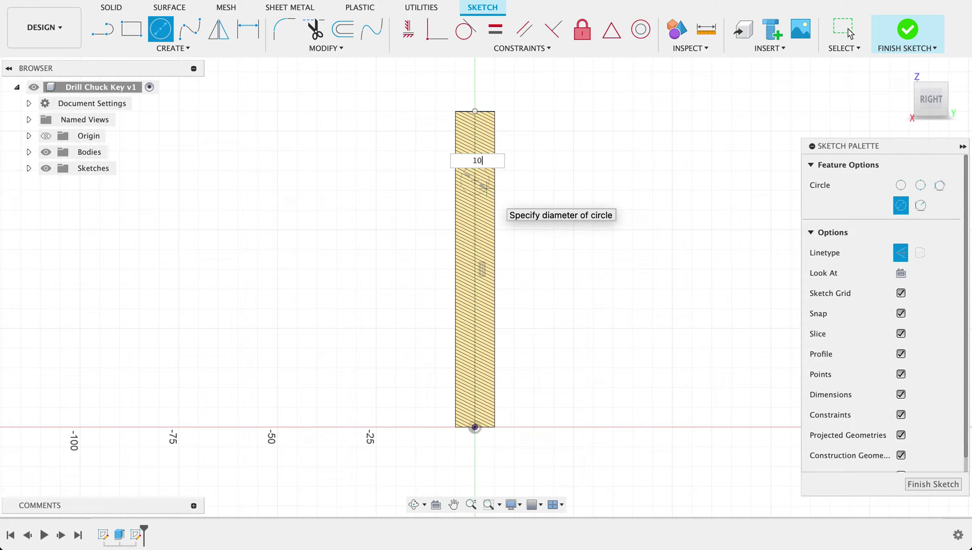
{"action": "type", "text": "0"}
{"action": "key", "text": "Tab"}
{"action": "left_click", "coordinate": [901, 253]}
{"action": "key", "text": "Return"}
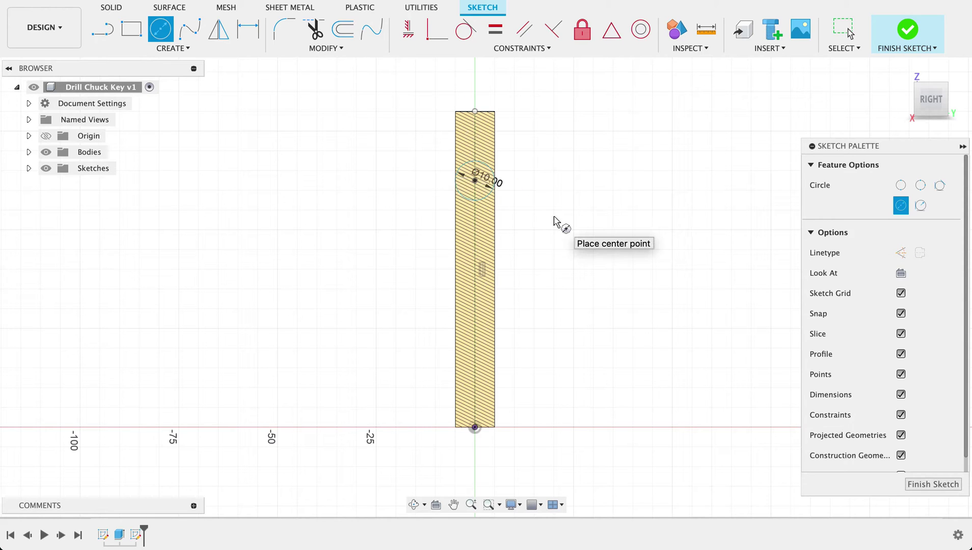
{"action": "left_click", "coordinate": [932, 484]}
Extrude the new circle 38 mm (33+5) sideways from the shaft as the crossbar.
{"action": "left_click", "coordinate": [132, 34]}
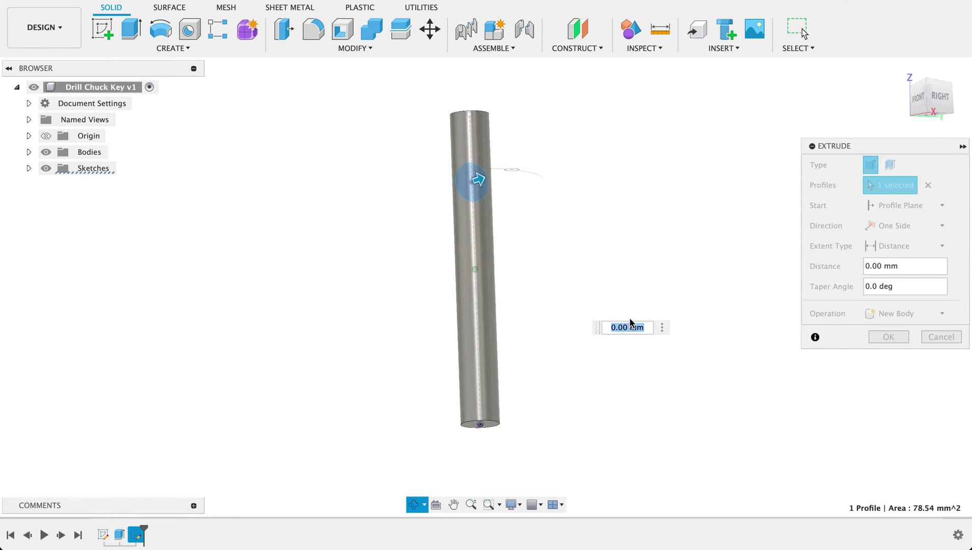
{"action": "left_click", "coordinate": [559, 215]}
{"action": "type", "text": "33+5"}
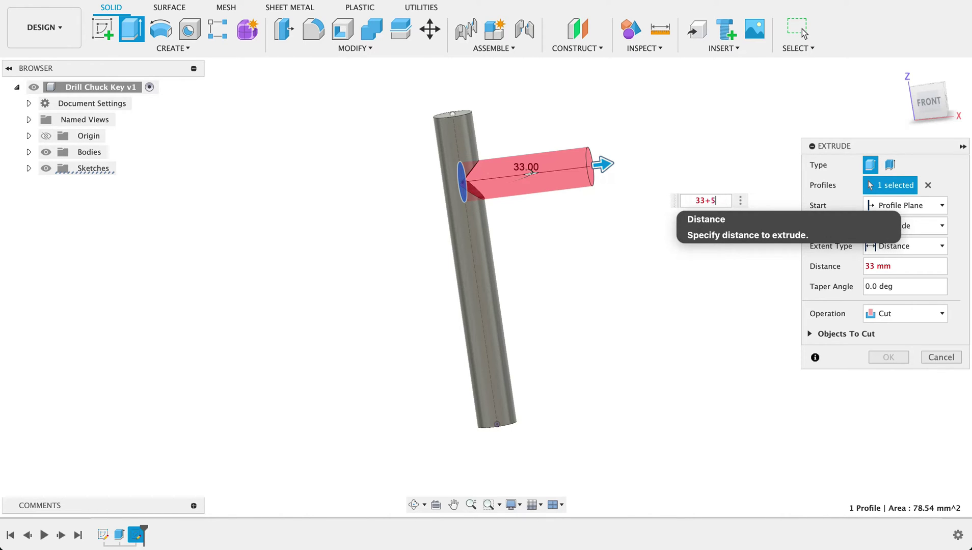
{"action": "key", "text": "Return"}
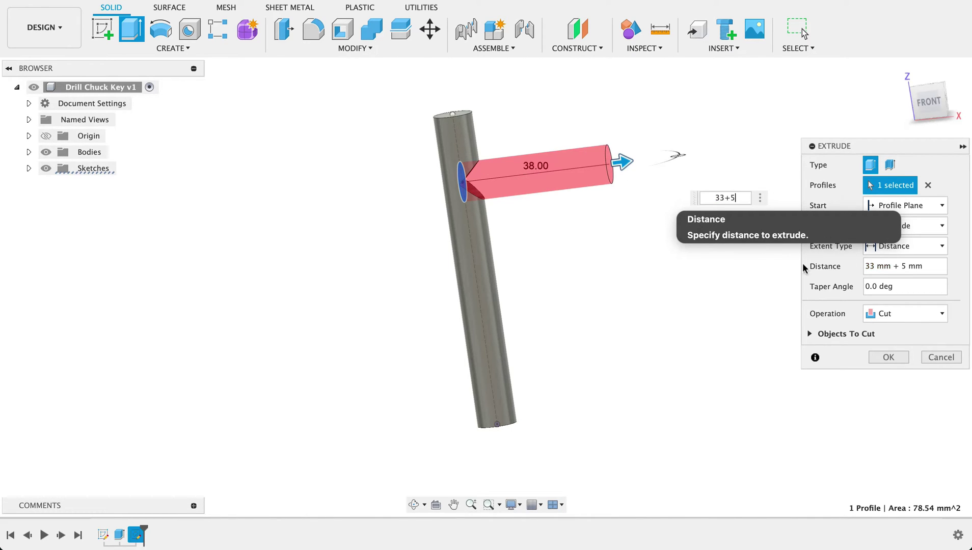
{"action": "left_click", "coordinate": [925, 316]}
{"action": "left_click", "coordinate": [910, 347]}
{"action": "left_click", "coordinate": [889, 337]}
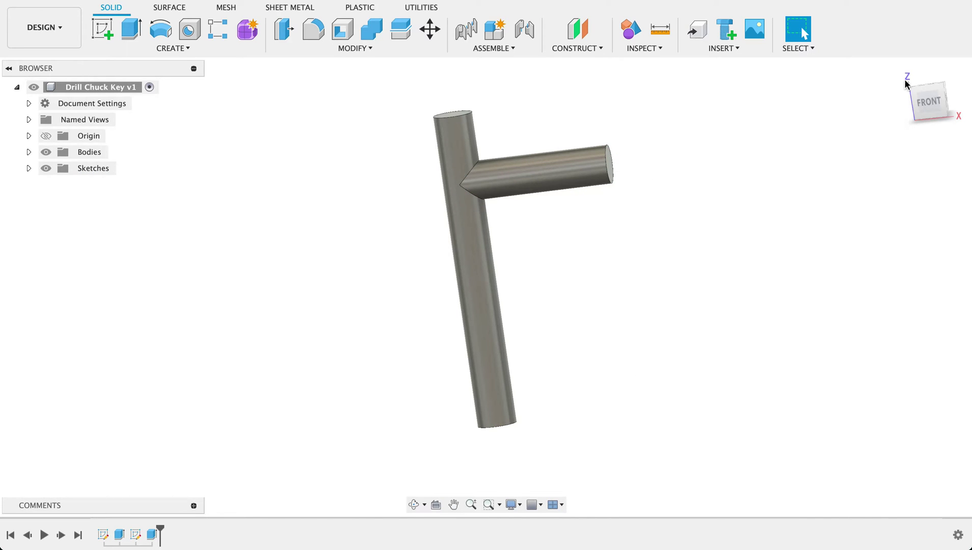
From the front view, measure crossbar end edge to tip edge, confirming 33.00 mm.
{"action": "left_click", "coordinate": [929, 102]}
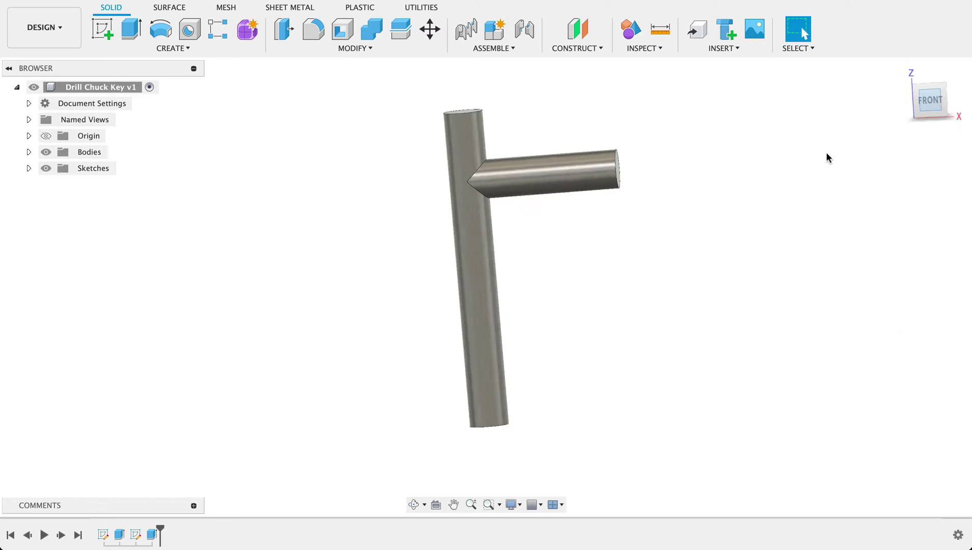
{"action": "left_click", "coordinate": [658, 39]}
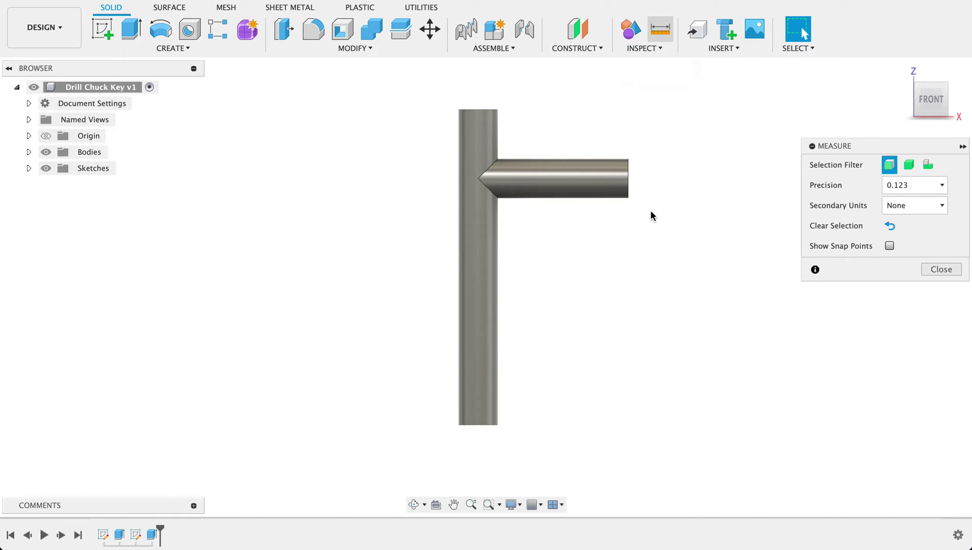
{"action": "left_click", "coordinate": [627, 198]}
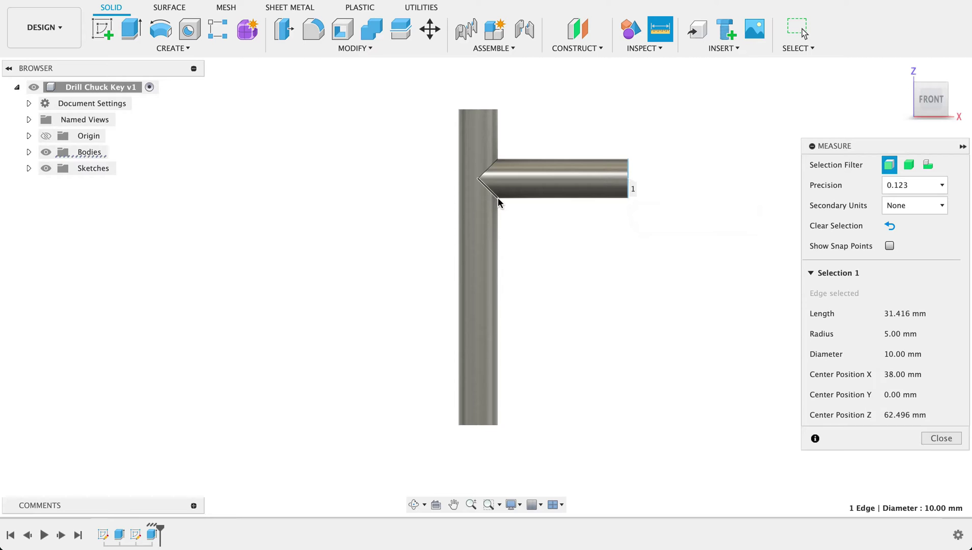
{"action": "left_click", "coordinate": [497, 197]}
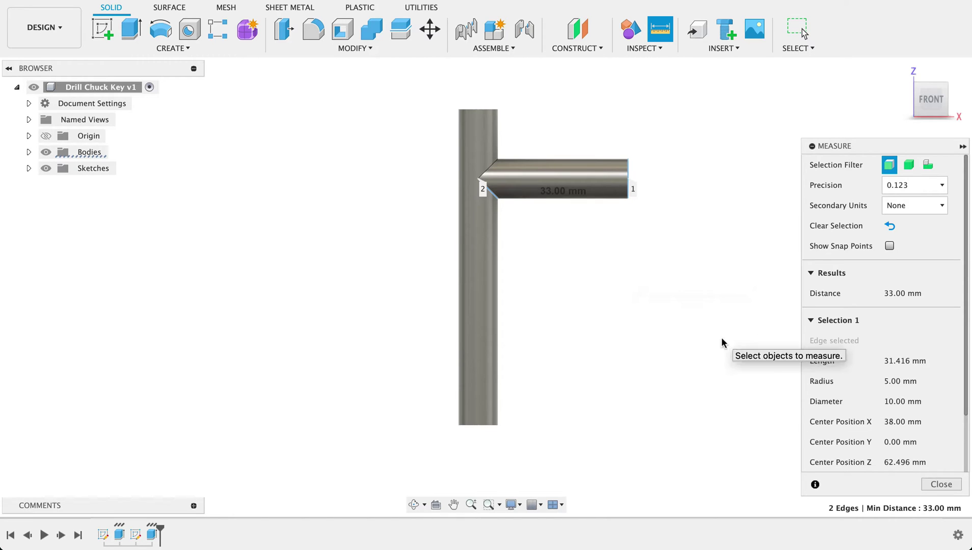
{"action": "left_click", "coordinate": [944, 483]}
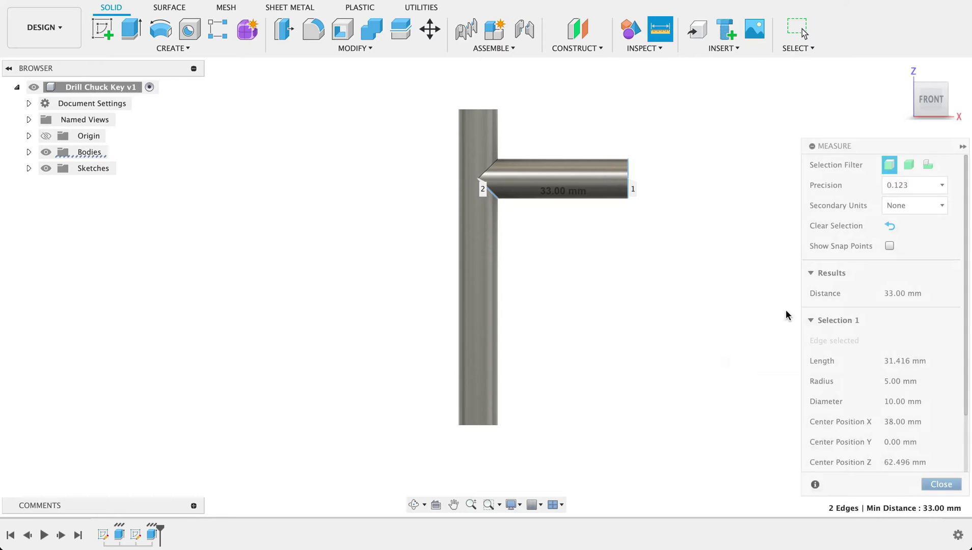
{"action": "middle_click_drag", "start_coordinate": [786, 316], "coordinate": [633, 206], "text": "shift"}
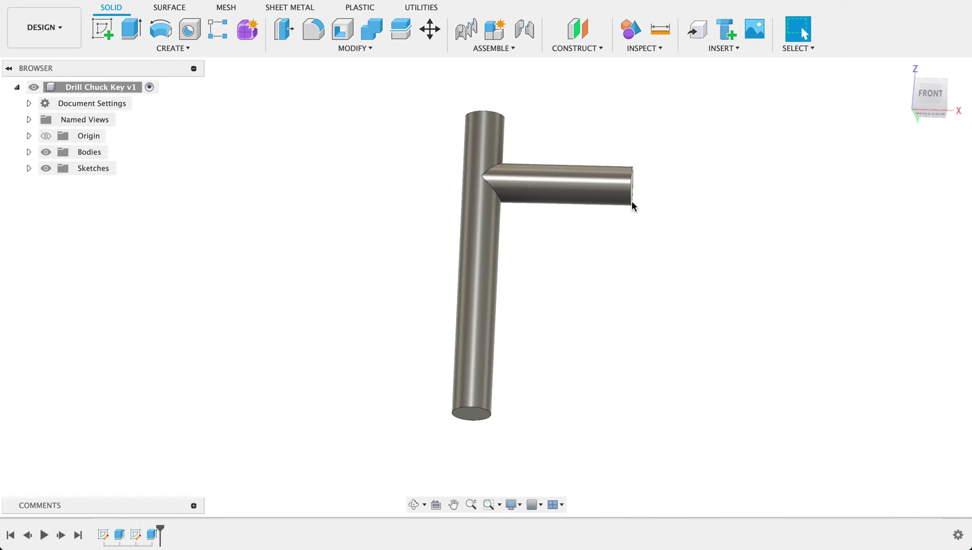
Fillet the long cylinder's top and bottom end faces with a 2 mm radius.
{"action": "left_click", "coordinate": [314, 29]}
{"action": "middle_click_drag", "start_coordinate": [562, 104], "coordinate": [558, 156], "text": "shift"}
{"action": "left_click", "coordinate": [483, 125]}
{"action": "middle_click_drag", "start_coordinate": [550, 336], "coordinate": [550, 261], "text": "shift"}
{"action": "left_click", "coordinate": [471, 402]}
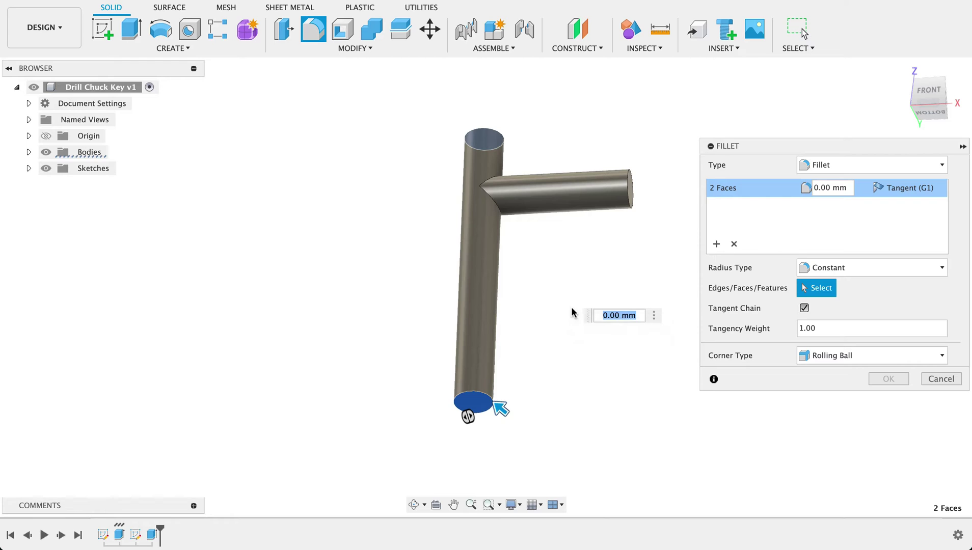
{"action": "type", "text": "2"}
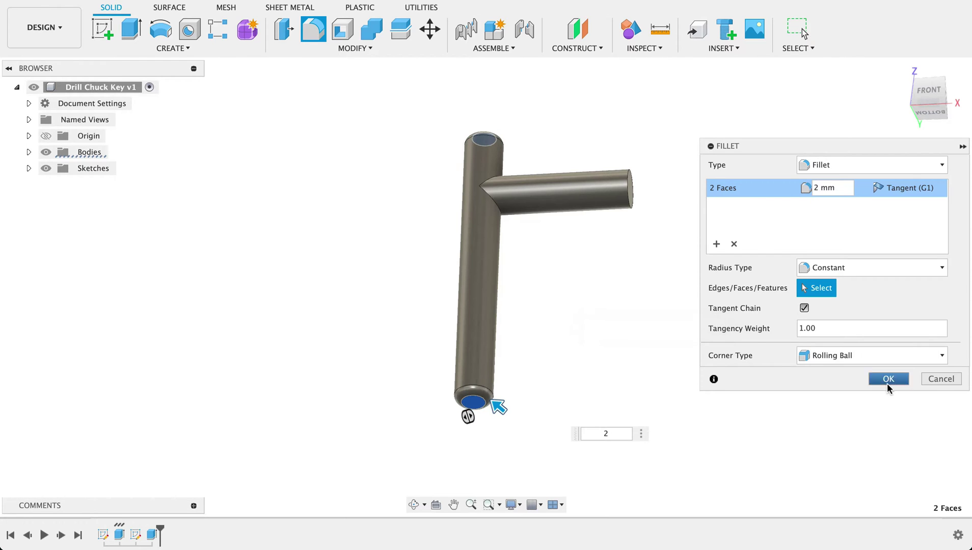
{"action": "left_click", "coordinate": [889, 380]}
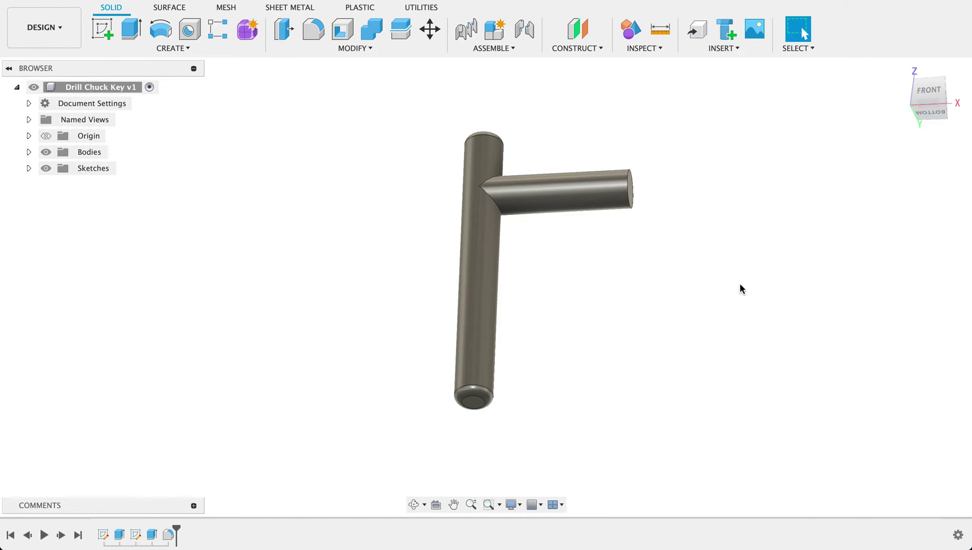
{"action": "middle_click_drag", "start_coordinate": [740, 286], "coordinate": [738, 335], "text": "shift"}
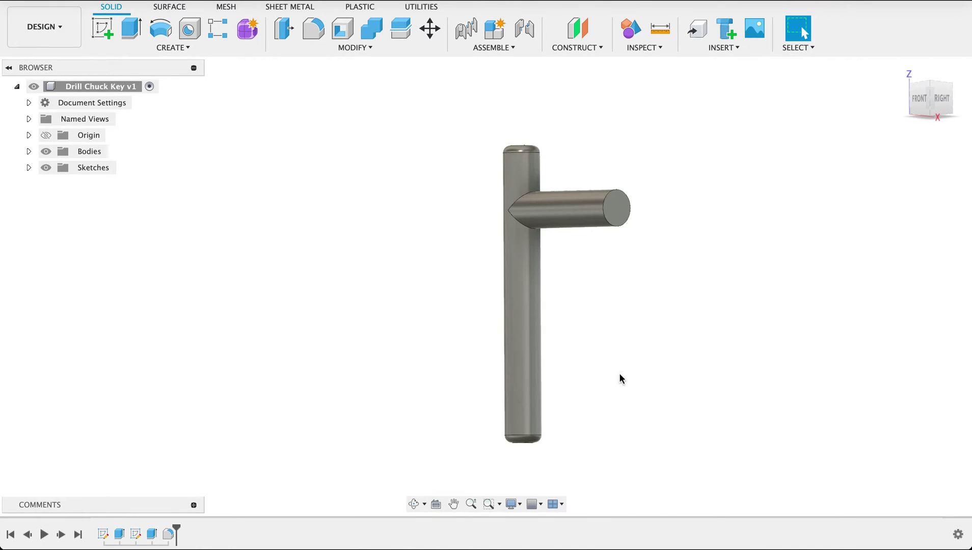
{"action": "middle_click_drag", "start_coordinate": [631, 265], "coordinate": [693, 258], "text": "shift"}
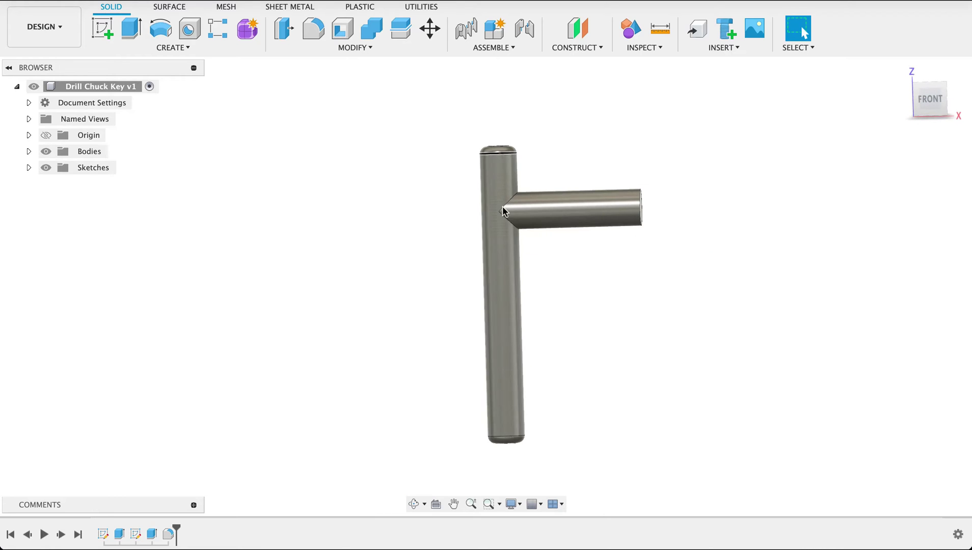
{"action": "mouse_move", "coordinate": [748, 287]}
{"action": "middle_mouse_down", "text": "shift"}
{"action": "mouse_move", "coordinate": [725, 289]}
{"action": "mouse_move", "coordinate": [743, 288]}
{"action": "mouse_move", "coordinate": [739, 297]}
{"action": "middle_mouse_up", "text": "shift"}
In Sketch1, dimension the peg circle's centre 80/3 mm below the profile's top midpoint.
{"action": "double_click", "coordinate": [138, 535]}
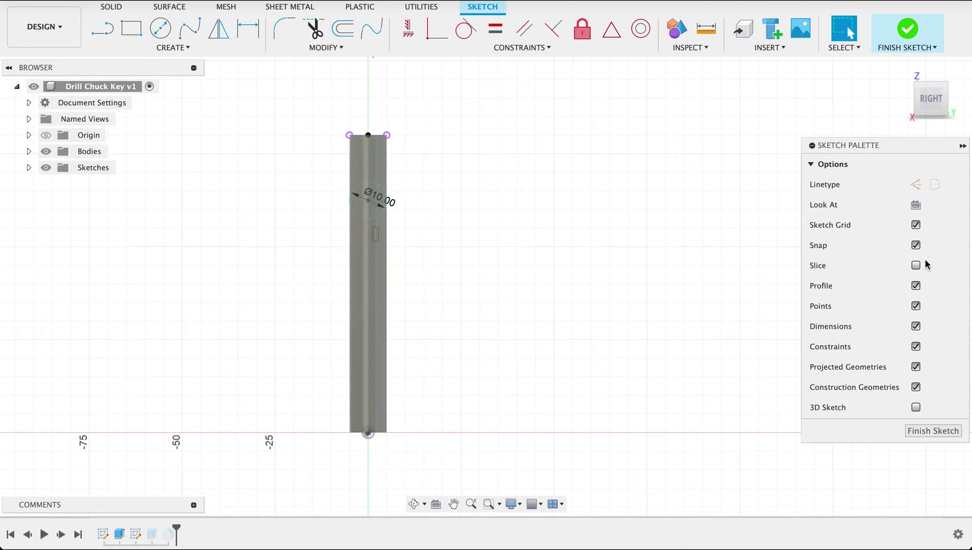
{"action": "left_click", "coordinate": [916, 266]}
{"action": "mouse_move", "coordinate": [495, 210]}
{"action": "middle_mouse_down"}
{"action": "mouse_move", "coordinate": [601, 241]}
{"action": "mouse_move", "coordinate": [569, 243]}
{"action": "middle_mouse_up"}
{"action": "key", "text": "d"}
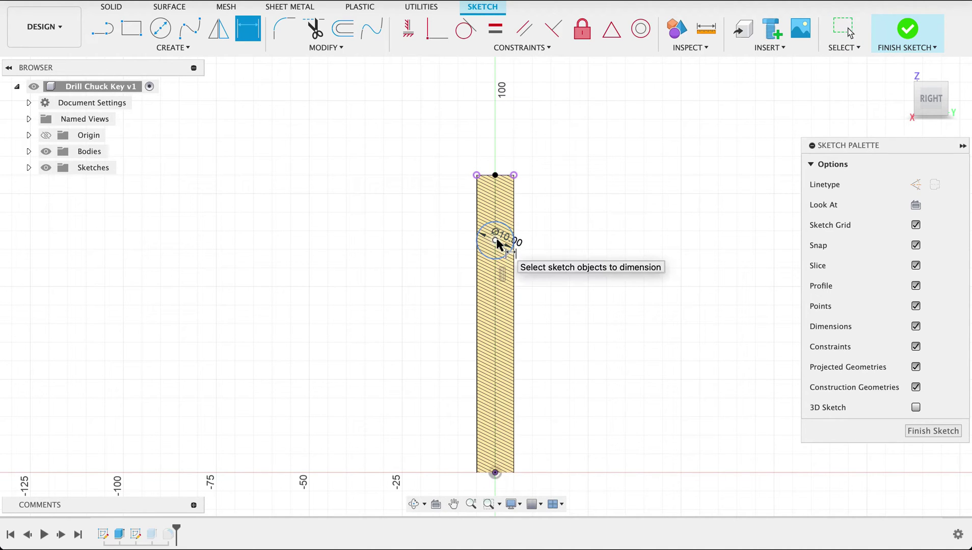
{"action": "left_click", "coordinate": [497, 241]}
{"action": "left_click", "coordinate": [496, 176]}
{"action": "left_click", "coordinate": [575, 209]}
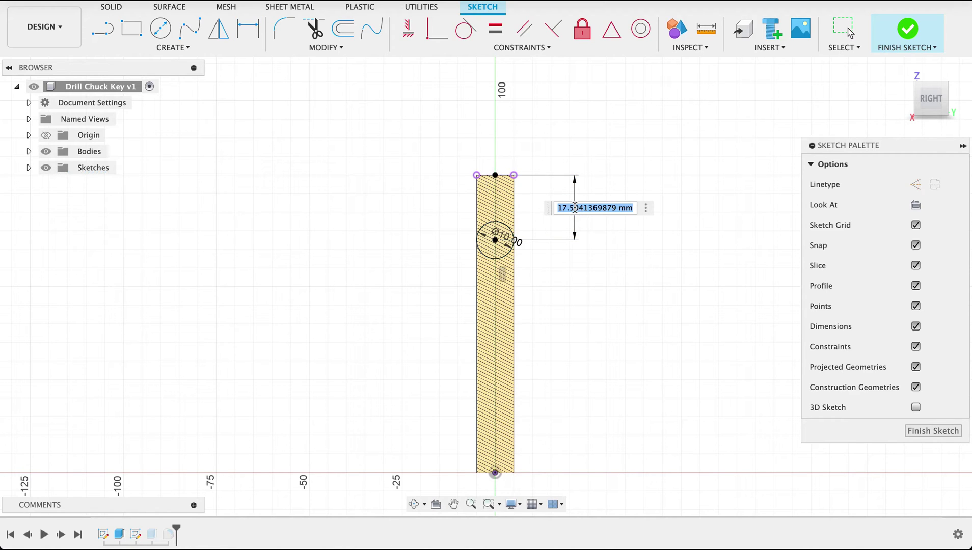
{"action": "type", "text": "80"}
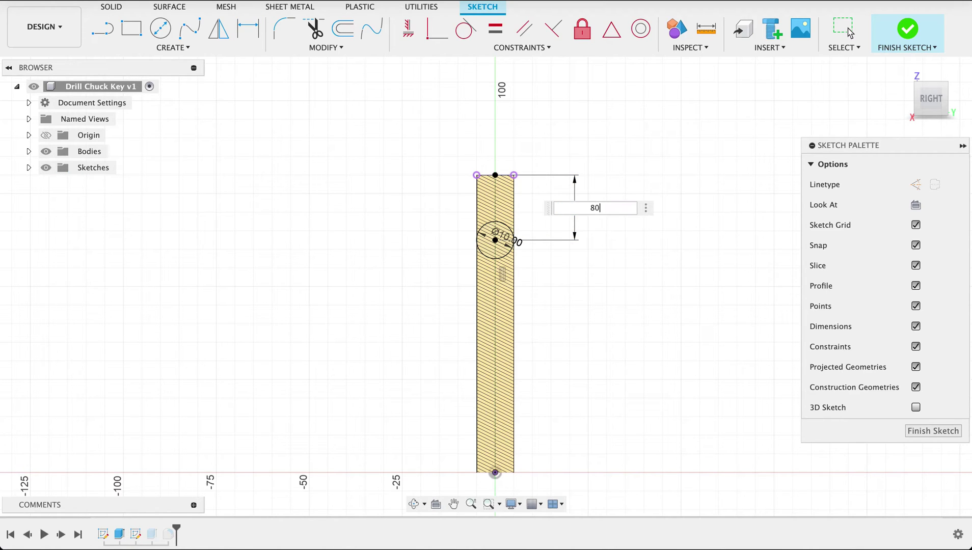
{"action": "type", "text": "/3"}
{"action": "key", "text": "Return"}
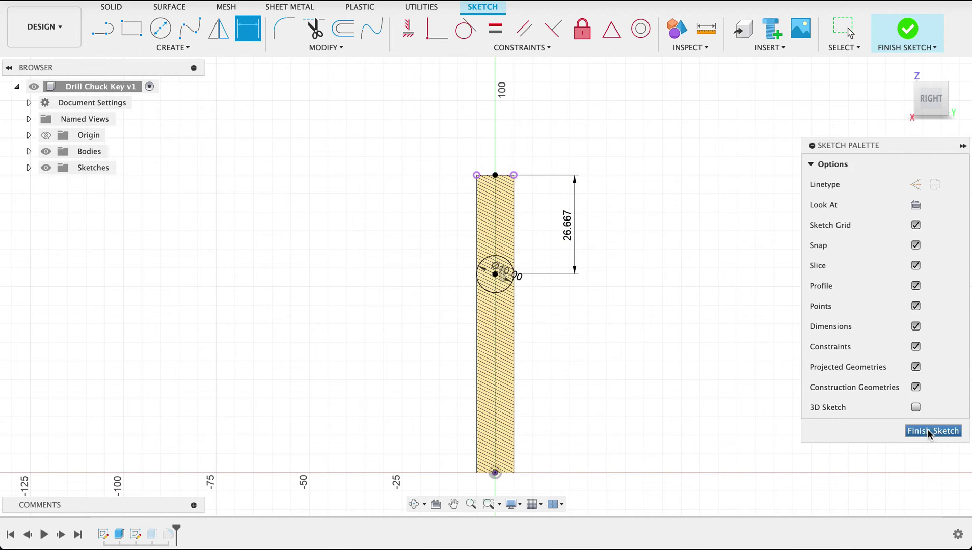
{"action": "left_click", "coordinate": [928, 432]}
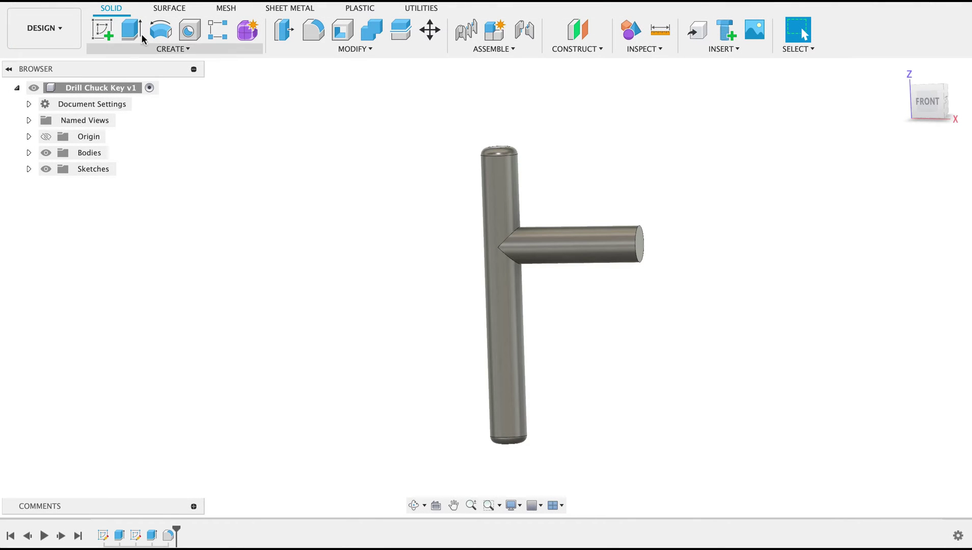
Draw a 32 mm circle centred on the peg's end face and finish the sketch.
{"action": "left_click", "coordinate": [103, 29]}
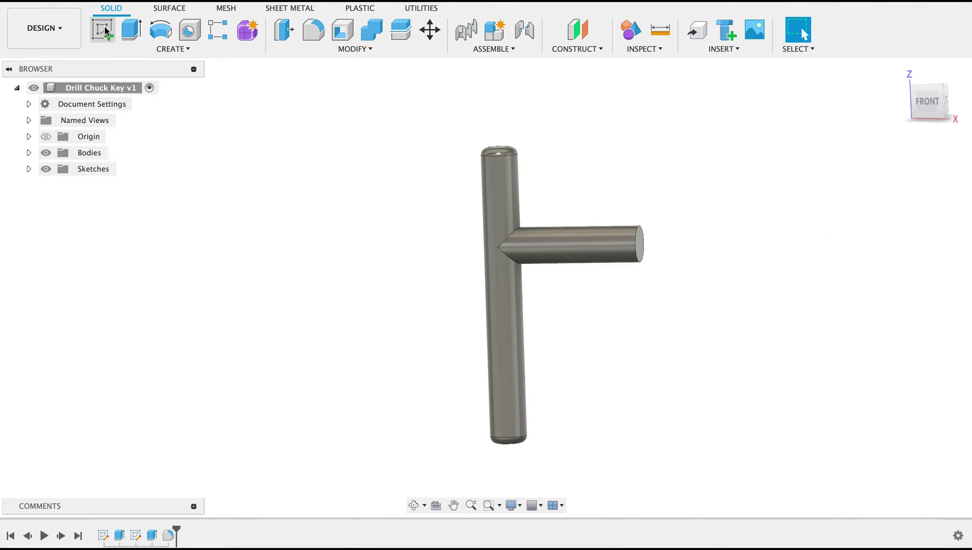
{"action": "left_click", "coordinate": [644, 244]}
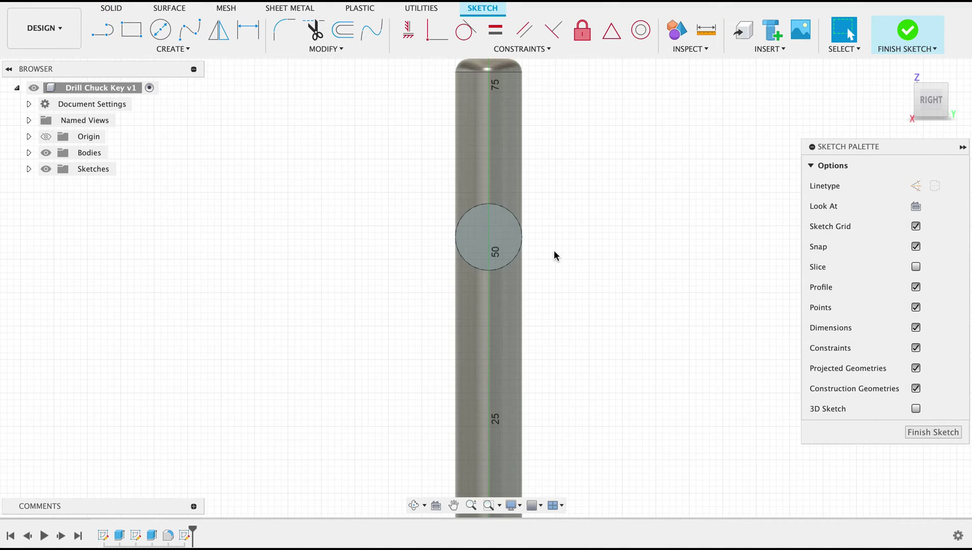
{"action": "key", "text": "c"}
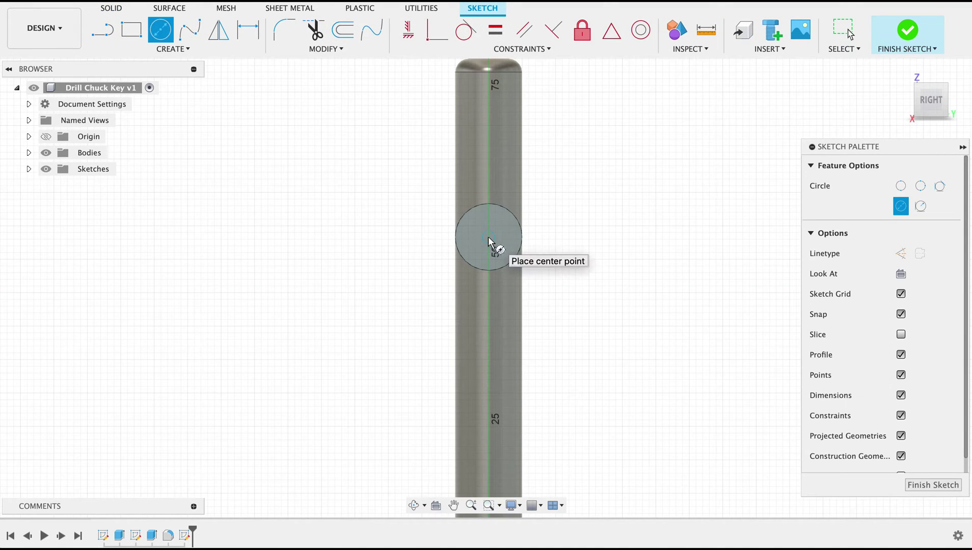
{"action": "scroll", "coordinate": [490, 240], "scroll_direction": "up", "scroll_amount": 1}
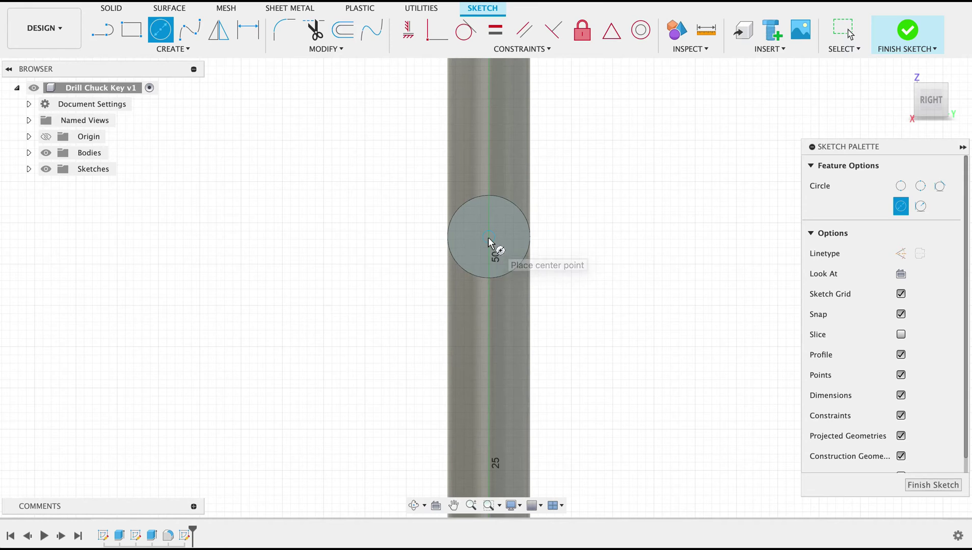
{"action": "left_click", "coordinate": [488, 240]}
{"action": "scroll", "coordinate": [490, 242], "scroll_direction": "down", "scroll_amount": 2}
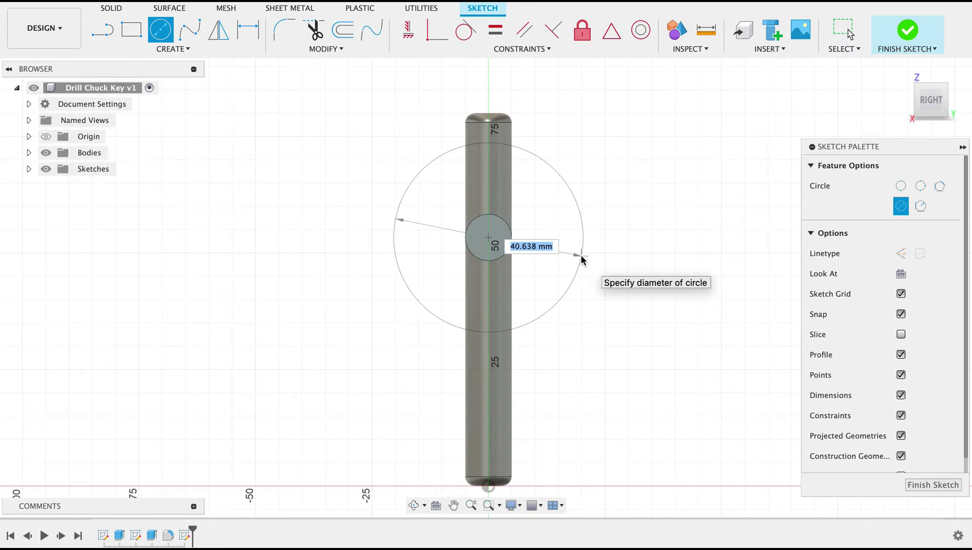
{"action": "type", "text": "32"}
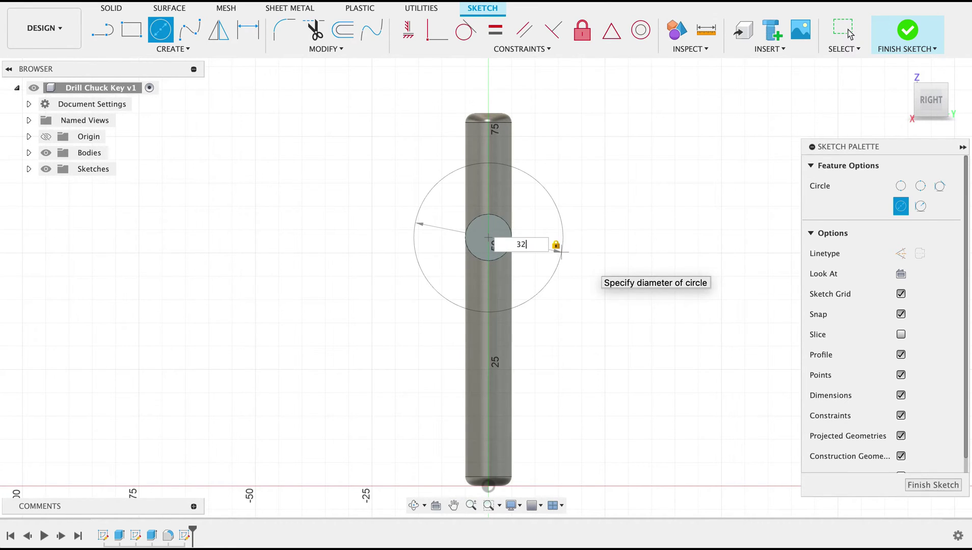
{"action": "key", "text": "Return"}
{"action": "key", "text": "Escape"}
{"action": "mouse_move", "coordinate": [632, 354]}
{"action": "middle_mouse_down", "text": "shift"}
{"action": "mouse_move", "coordinate": [658, 347]}
{"action": "mouse_move", "coordinate": [797, 415]}
{"action": "middle_mouse_up", "text": "shift"}
{"action": "left_click", "coordinate": [903, 432]}
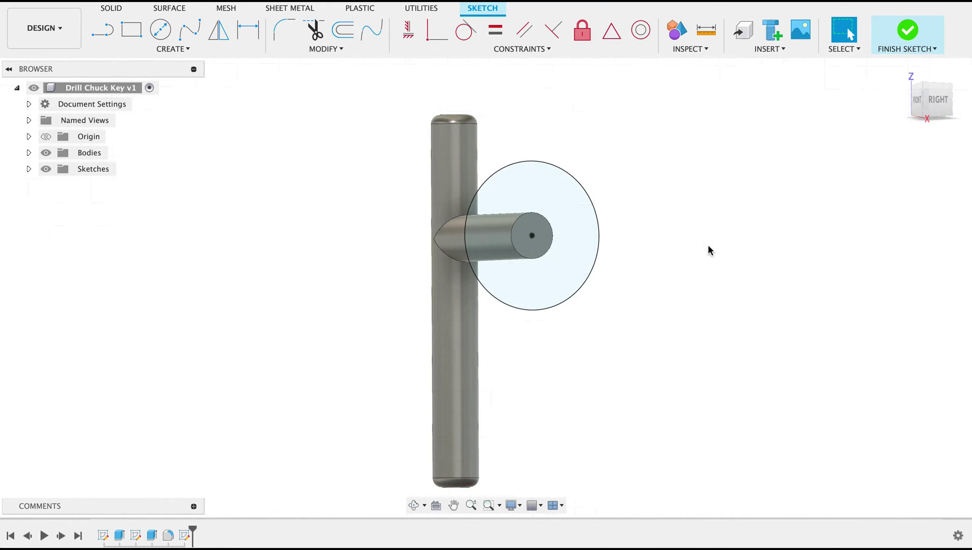
{"action": "left_click", "coordinate": [131, 31]}
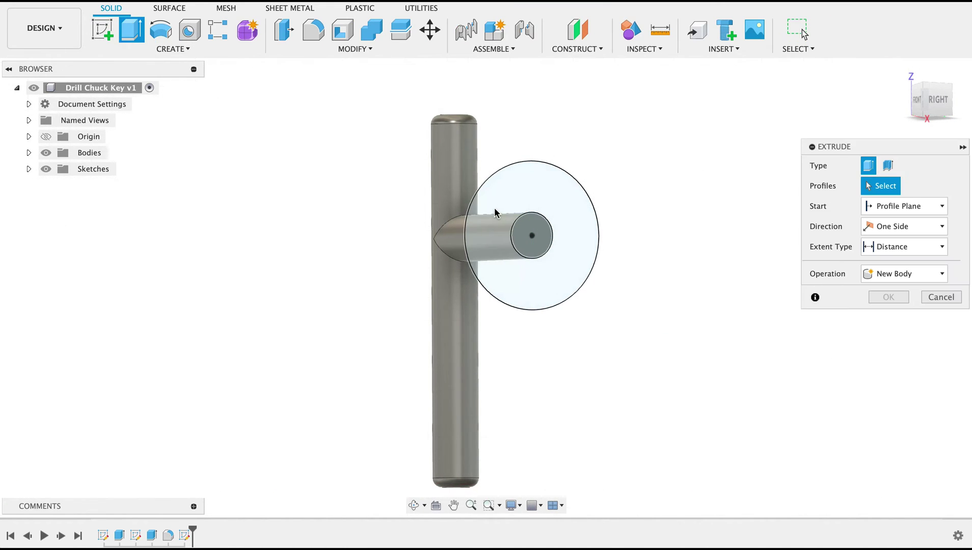
Extrude the inner circle and outer ring profiles 2 mm into a joined flange disc.
{"action": "left_click", "coordinate": [527, 229]}
{"action": "left_click", "coordinate": [516, 213]}
{"action": "type", "text": "2"}
{"action": "middle_click_drag", "start_coordinate": [653, 333], "coordinate": [850, 322], "text": "shift"}
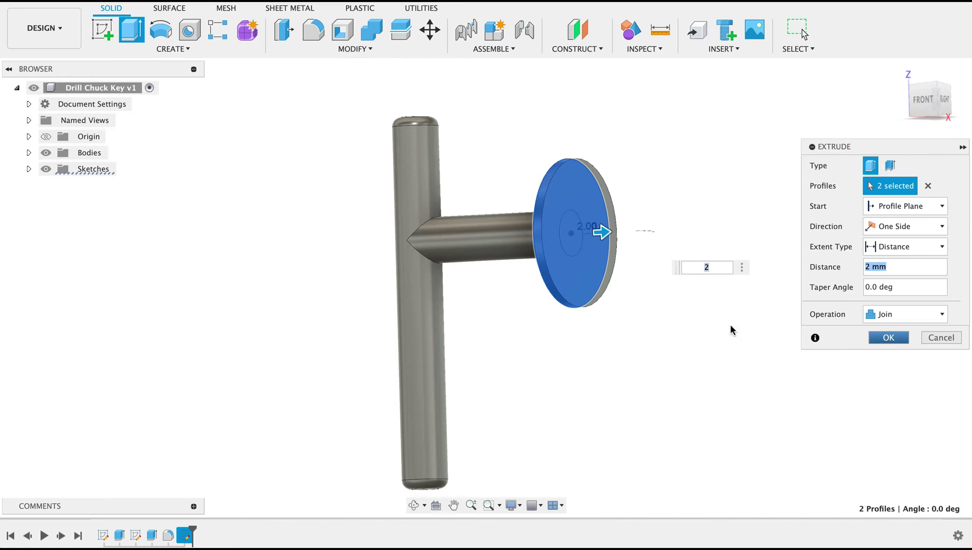
{"action": "key", "text": "Return"}
{"action": "middle_click_drag", "start_coordinate": [727, 315], "coordinate": [760, 342], "text": "shift"}
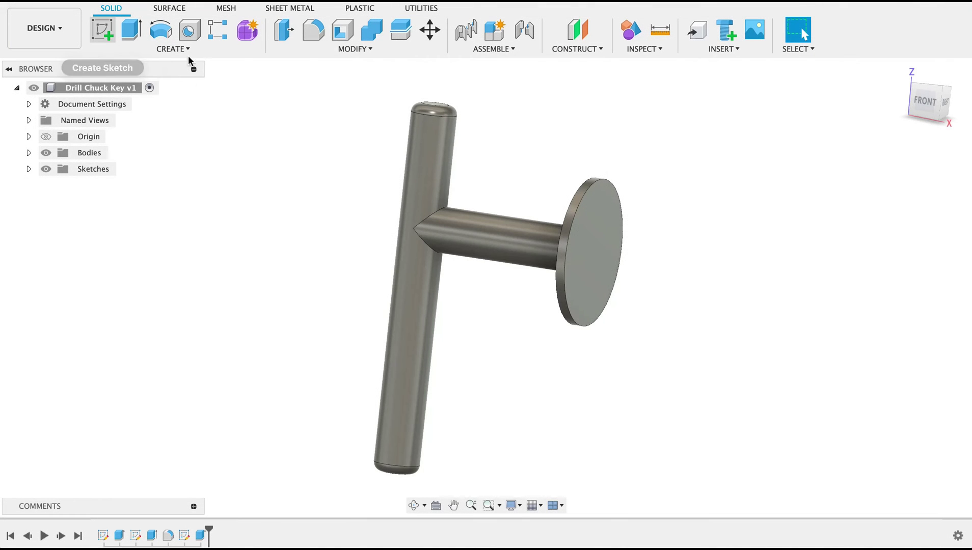
Draw a 25 mm circle centred on the flange disc's outer face and finish the sketch.
{"action": "left_click", "coordinate": [102, 29]}
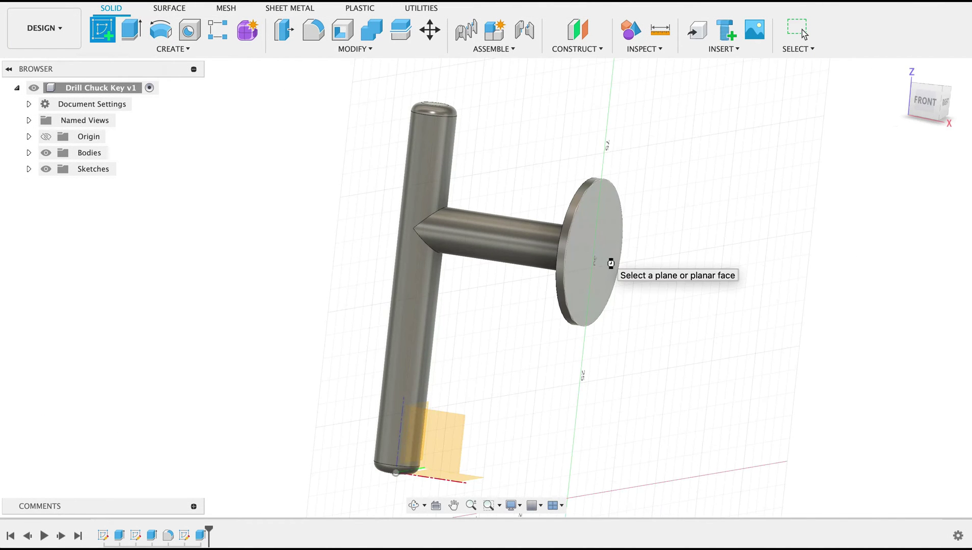
{"action": "left_click", "coordinate": [611, 263]}
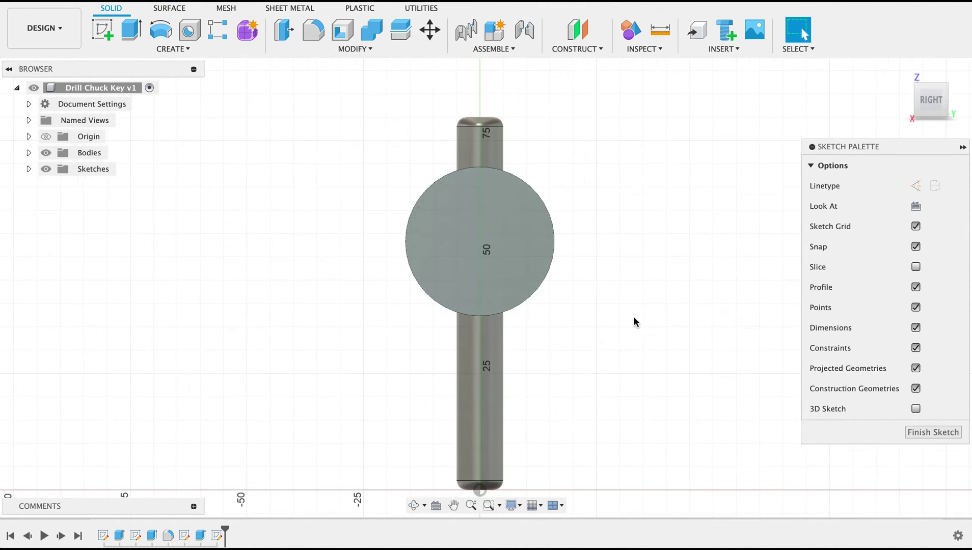
{"action": "key", "text": "c"}
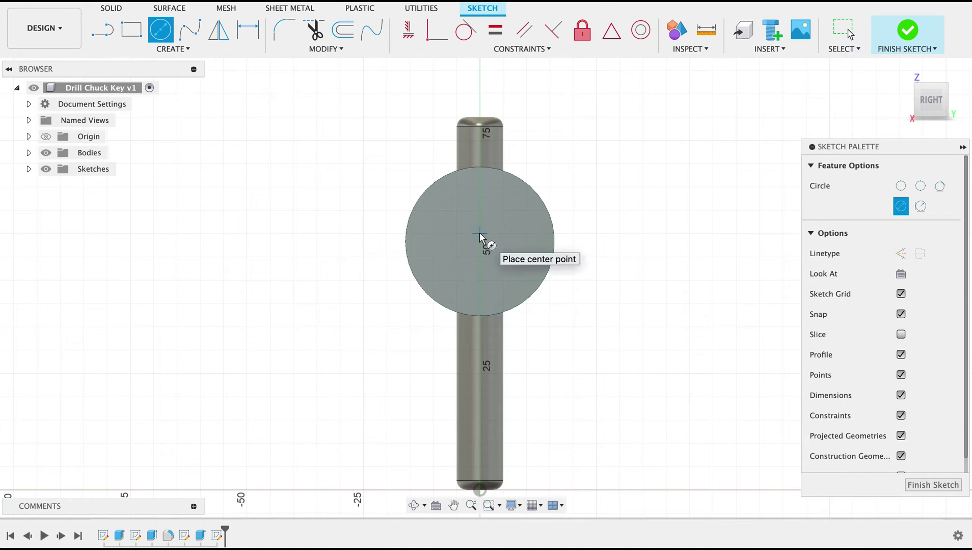
{"action": "scroll", "coordinate": [482, 239], "scroll_direction": "up", "scroll_amount": 3}
{"action": "scroll", "coordinate": [481, 247], "scroll_direction": "up", "scroll_amount": 2}
{"action": "left_click", "coordinate": [481, 240]}
{"action": "type", "text": "25"}
{"action": "key", "text": "Tab"}
{"action": "key", "text": "Return"}
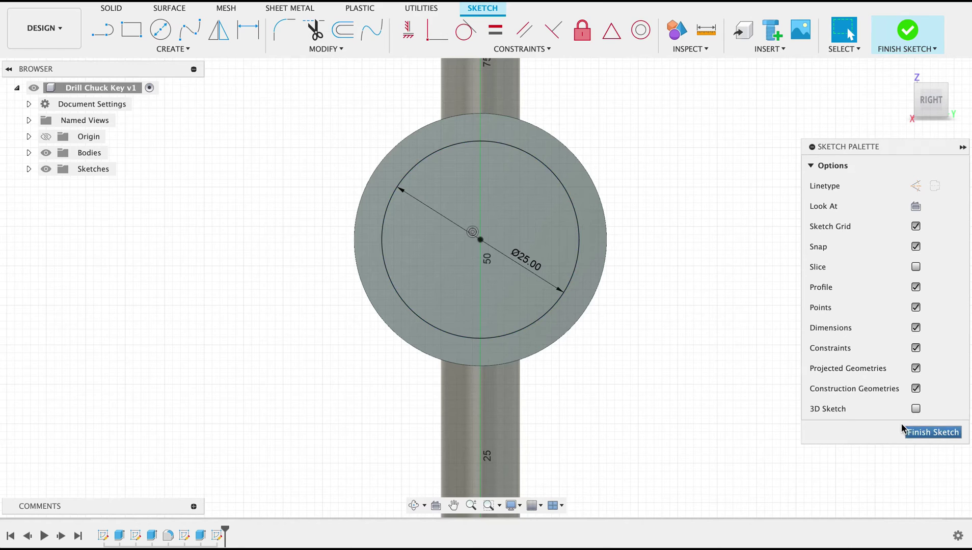
{"action": "left_click", "coordinate": [904, 429]}
Create a construction plane offset 15 mm from the flange disc face.
{"action": "scroll", "coordinate": [788, 371], "scroll_direction": "down", "scroll_amount": 5}
{"action": "mouse_move", "coordinate": [781, 348]}
{"action": "middle_mouse_down", "text": "shift"}
{"action": "mouse_move", "coordinate": [821, 346]}
{"action": "mouse_move", "coordinate": [619, 99]}
{"action": "middle_mouse_up", "text": "shift"}
{"action": "left_click", "coordinate": [578, 49]}
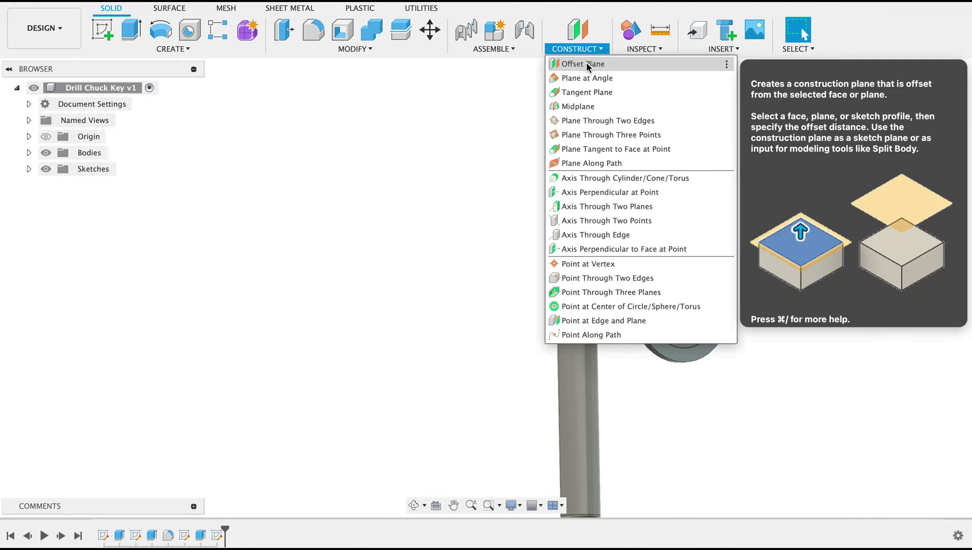
{"action": "left_click", "coordinate": [587, 65]}
{"action": "left_click", "coordinate": [686, 296]}
{"action": "type", "text": "15"}
{"action": "left_click", "coordinate": [878, 231]}
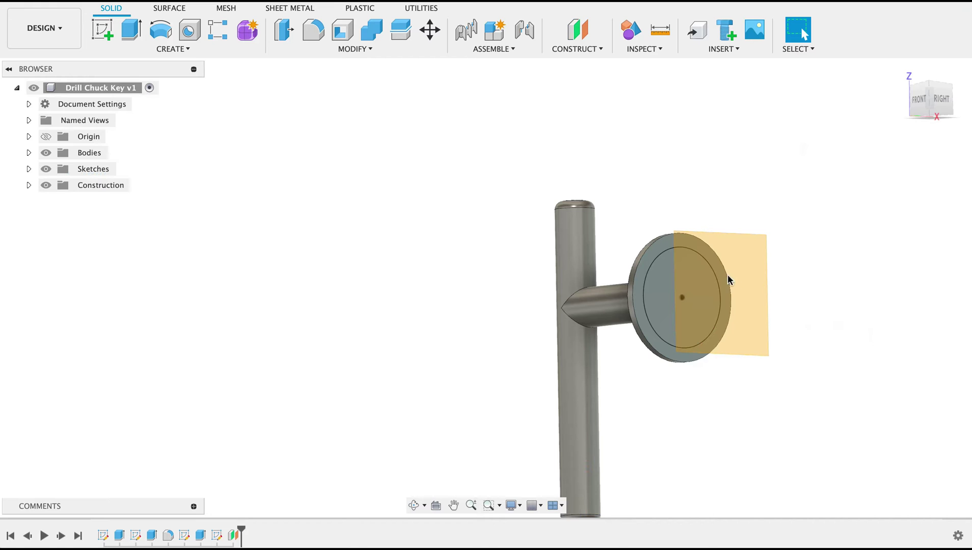
Start a sketch on the offset plane and project the axis centre point into it.
{"action": "left_click", "coordinate": [103, 30]}
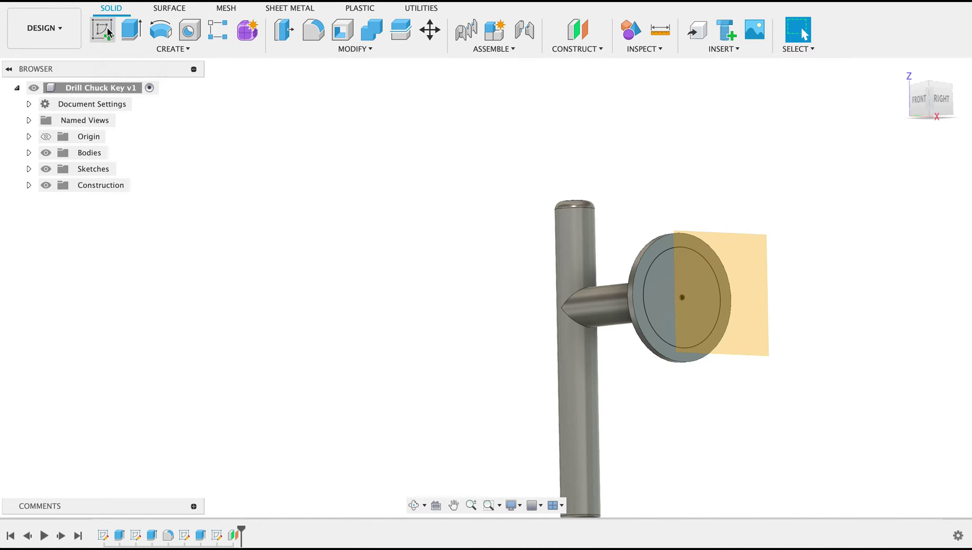
{"action": "left_click", "coordinate": [734, 281]}
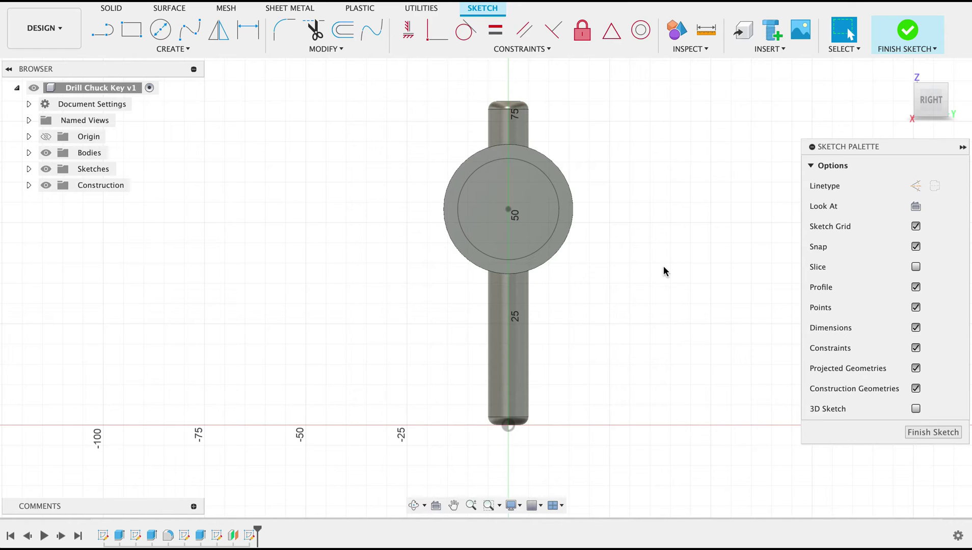
{"action": "key", "text": "p"}
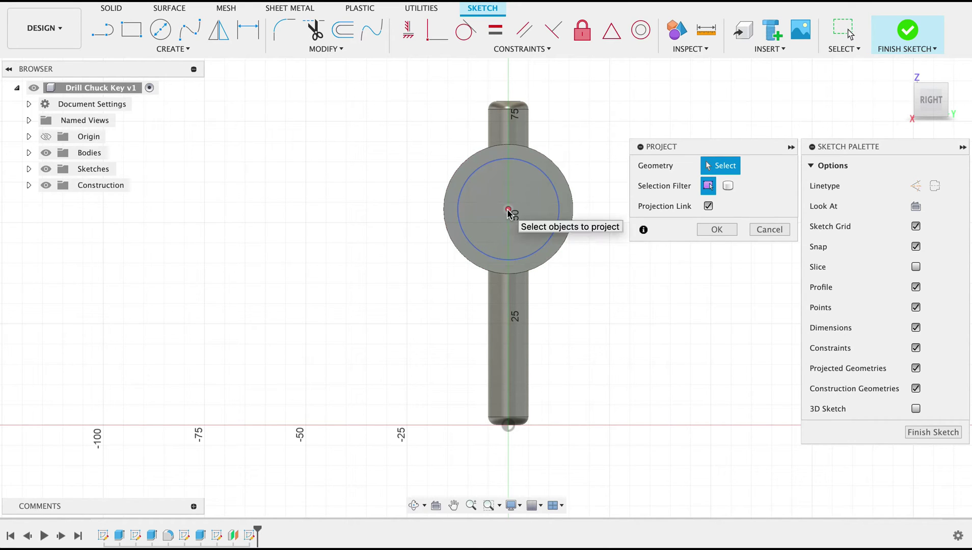
{"action": "left_click", "coordinate": [508, 210]}
{"action": "left_click", "coordinate": [708, 230]}
Draw a Ø15 mm circle on the projected centre point and finish the sketch.
{"action": "key", "text": "c"}
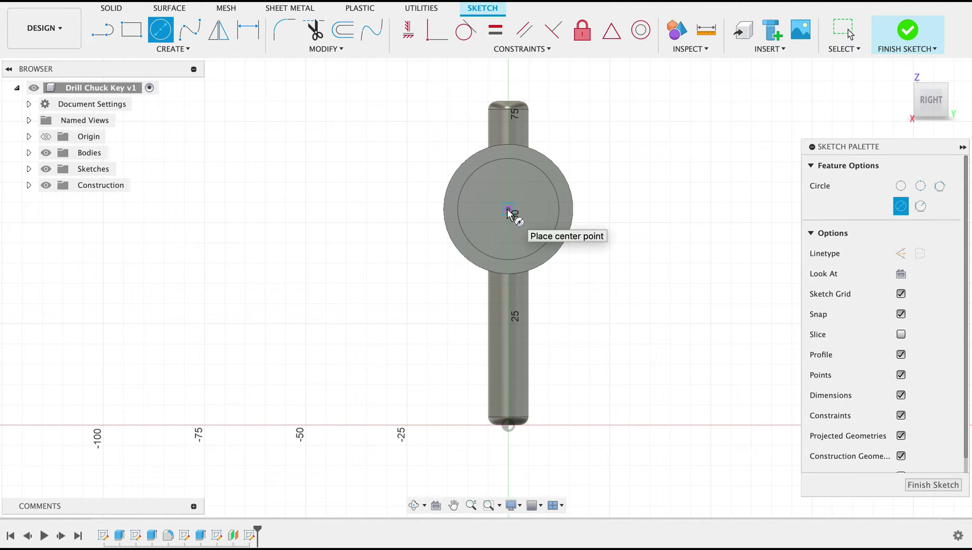
{"action": "left_click", "coordinate": [509, 211]}
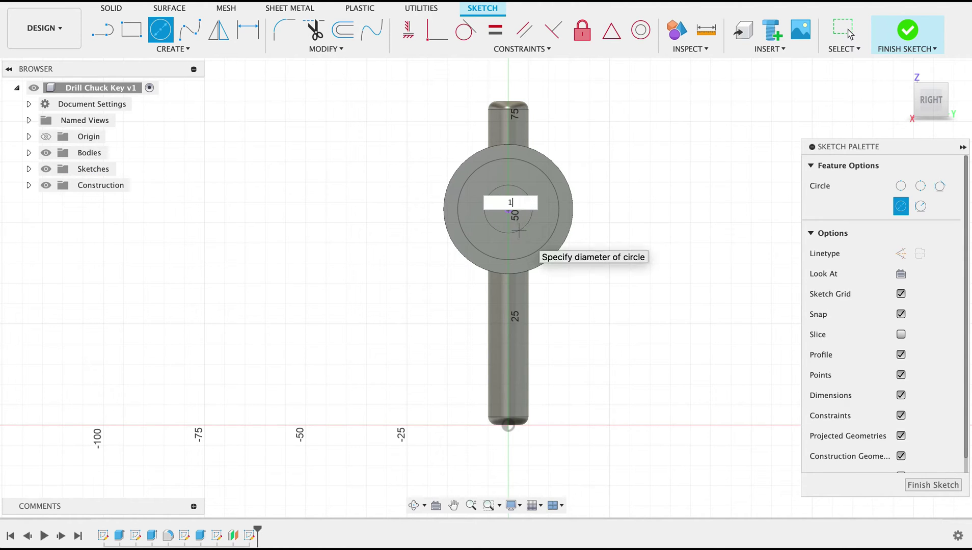
{"action": "type", "text": "15"}
{"action": "key", "text": "Tab"}
{"action": "key", "text": "Return"}
{"action": "key", "text": "Escape"}
{"action": "left_click", "coordinate": [935, 432]}
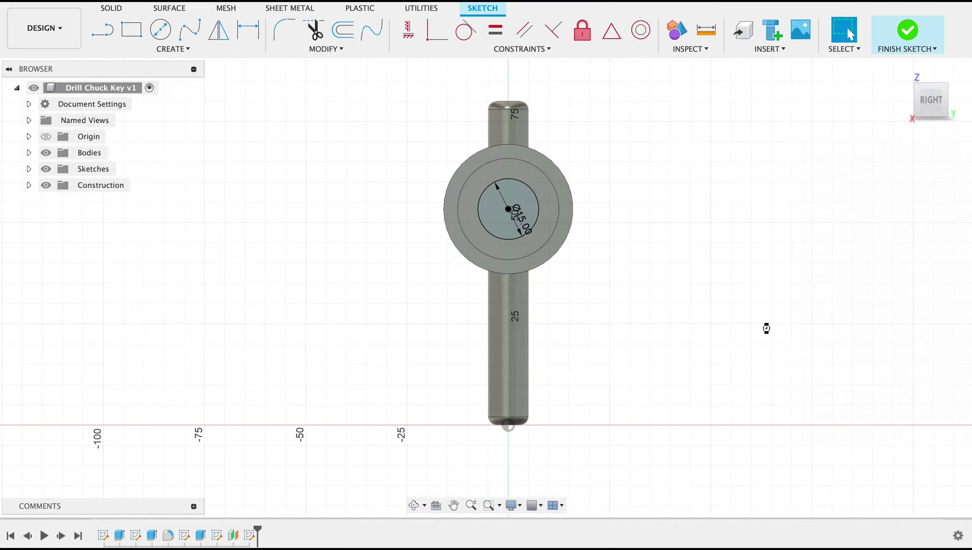
Loft from the flange disc face to the 15 mm circle, joining the tapered cone to the body.
{"action": "left_click", "coordinate": [157, 50]}
{"action": "left_click", "coordinate": [133, 162]}
{"action": "left_click", "coordinate": [667, 295]}
{"action": "middle_click_drag", "start_coordinate": [667, 296], "coordinate": [502, 279]}
{"action": "left_click", "coordinate": [549, 273]}
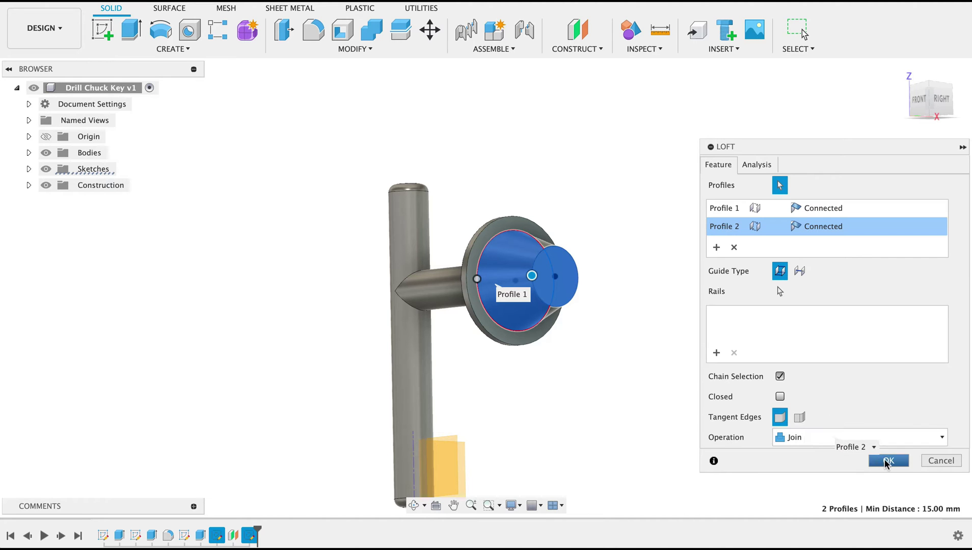
{"action": "left_click", "coordinate": [887, 460]}
{"action": "middle_click_drag", "start_coordinate": [639, 346], "coordinate": [544, 270], "text": "shift"}
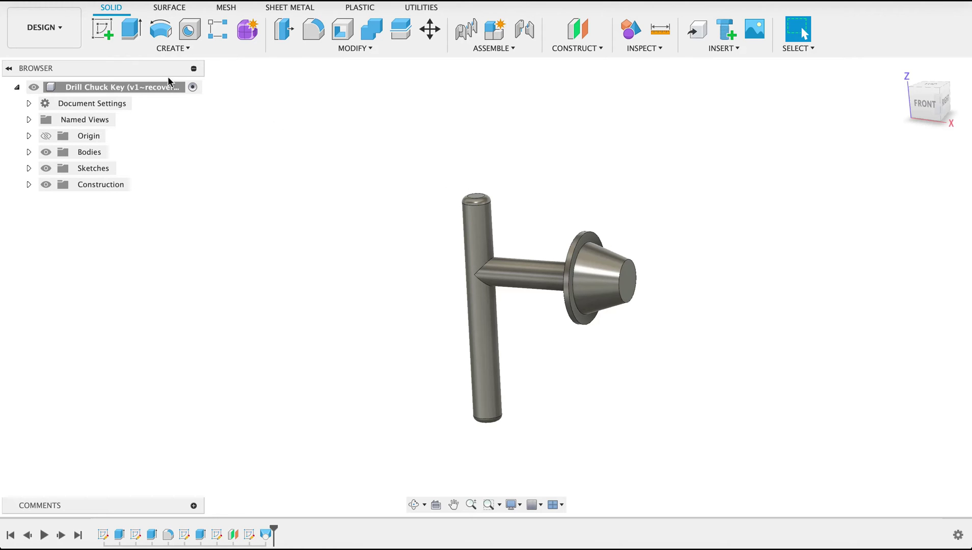
Sketch on the front plane with a section slice and project the cone and flange edges.
{"action": "left_click", "coordinate": [103, 29]}
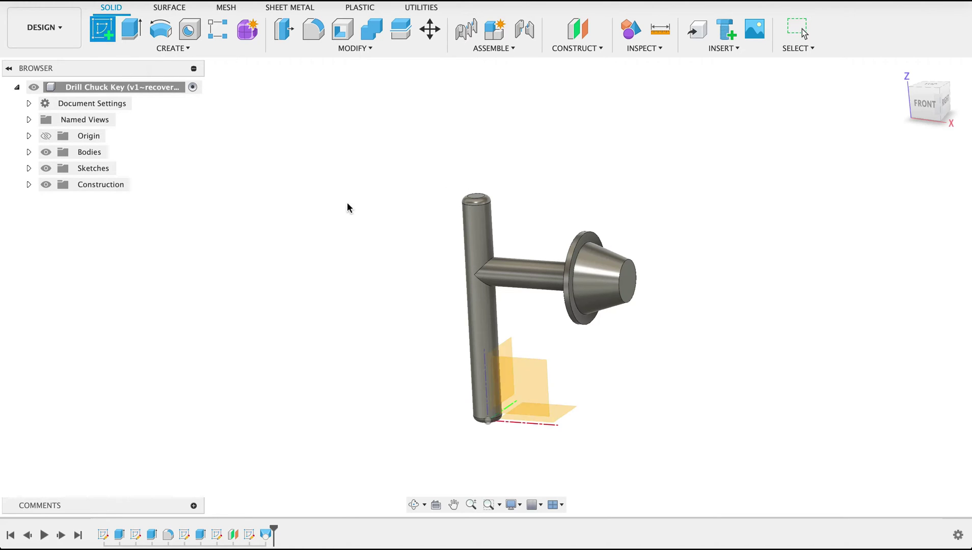
{"action": "left_click", "coordinate": [538, 396]}
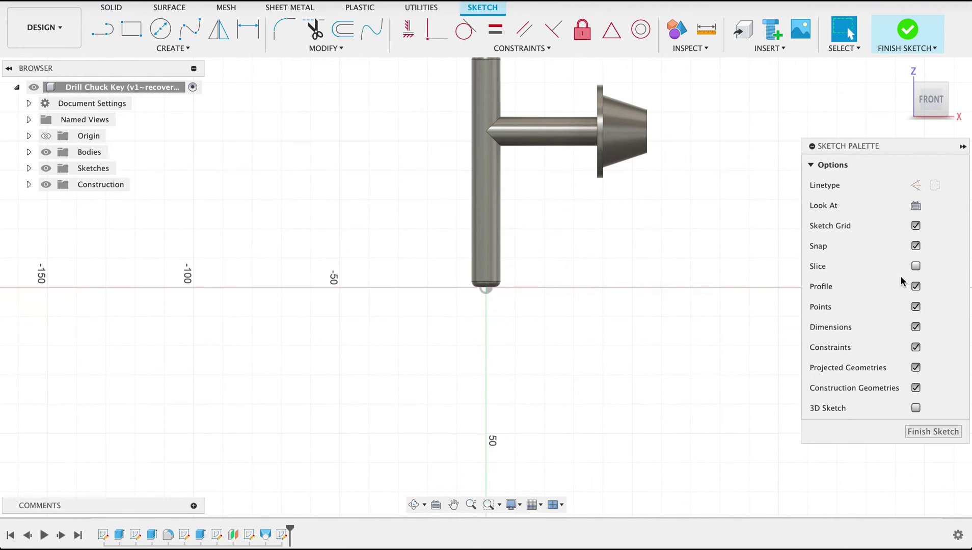
{"action": "left_click", "coordinate": [916, 267]}
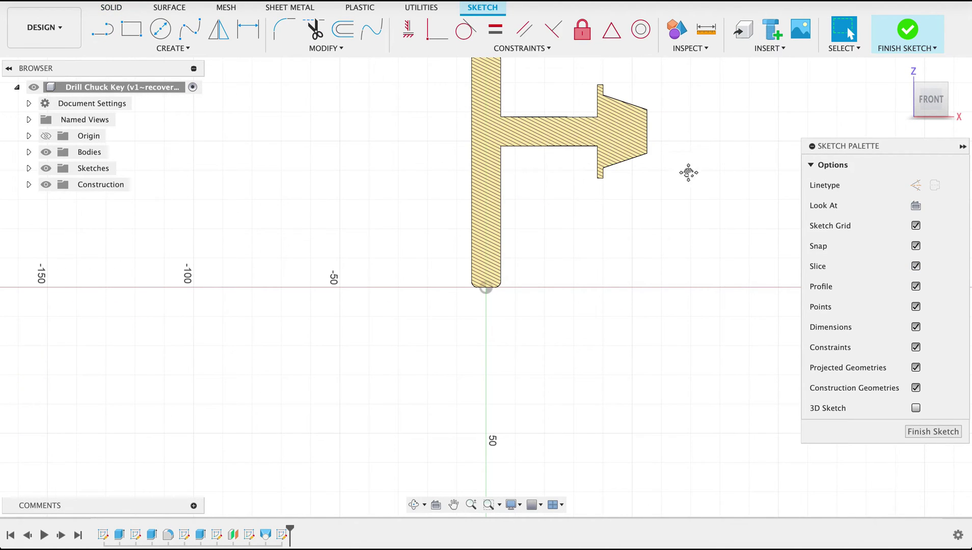
{"action": "middle_click_drag", "start_coordinate": [689, 173], "coordinate": [672, 288]}
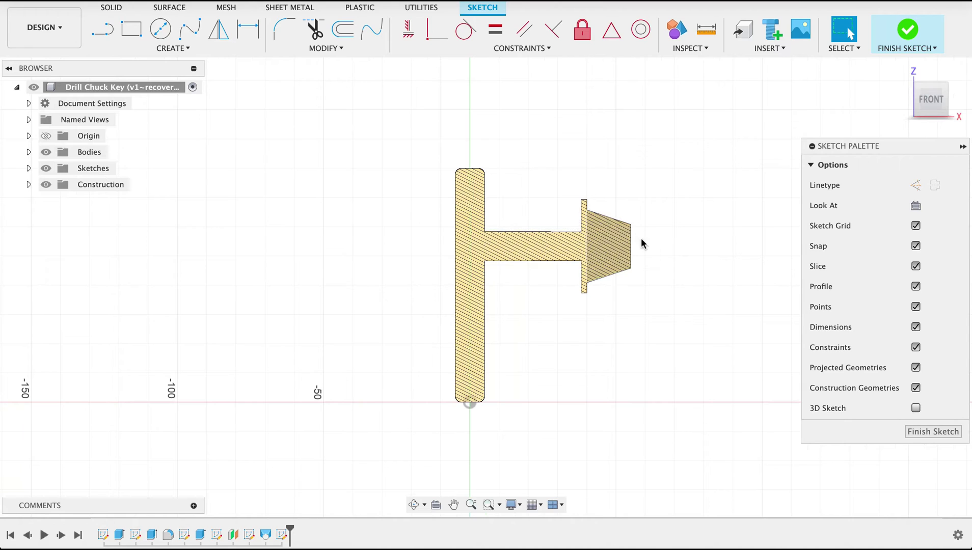
{"action": "key", "text": "p"}
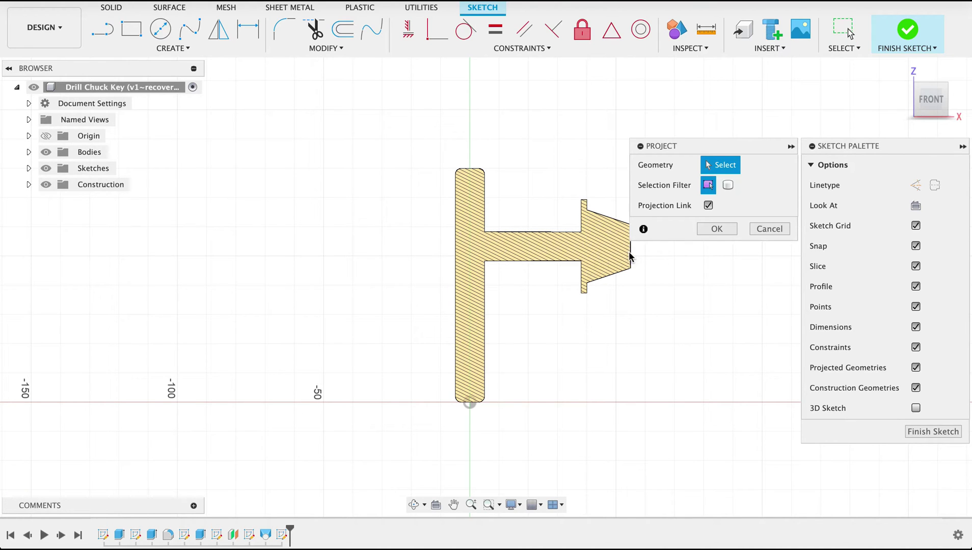
{"action": "left_click", "coordinate": [631, 257]}
{"action": "middle_click_drag", "start_coordinate": [539, 202], "coordinate": [515, 233]}
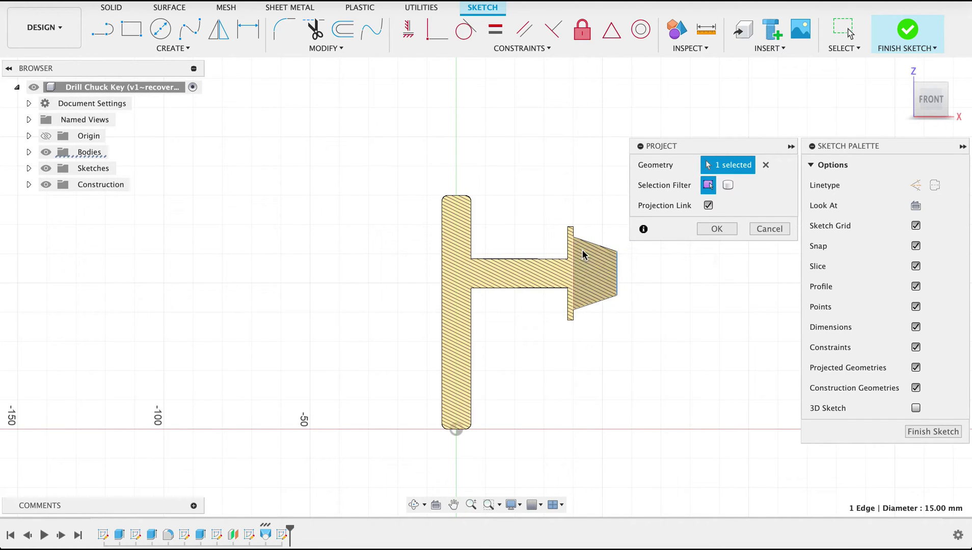
{"action": "left_click", "coordinate": [583, 255]}
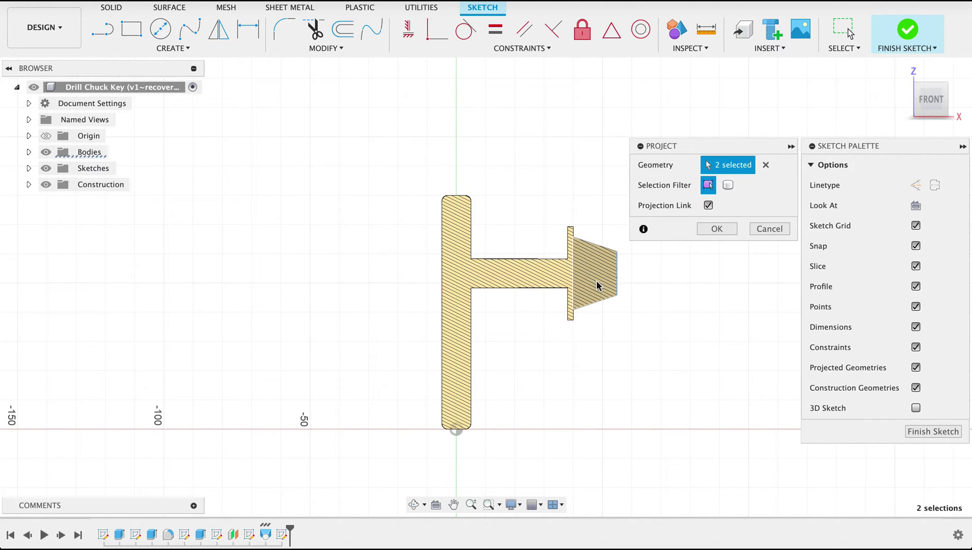
{"action": "left_click", "coordinate": [571, 247]}
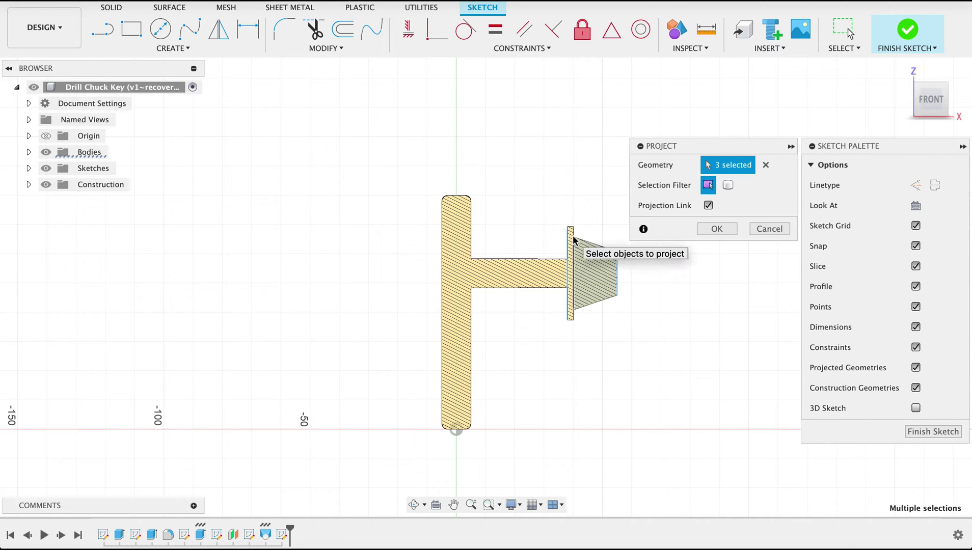
{"action": "left_click", "coordinate": [617, 253]}
{"action": "left_click", "coordinate": [711, 227]}
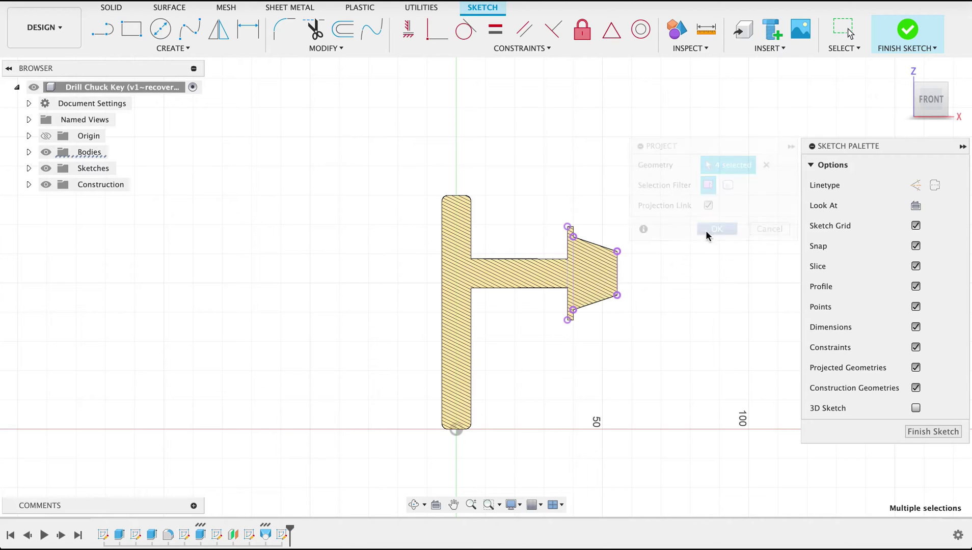
Draw a line extending the cone's tapered edge outward, constrain it coincident, and finish the sketch.
{"action": "key", "text": "l"}
{"action": "left_click", "coordinate": [618, 252]}
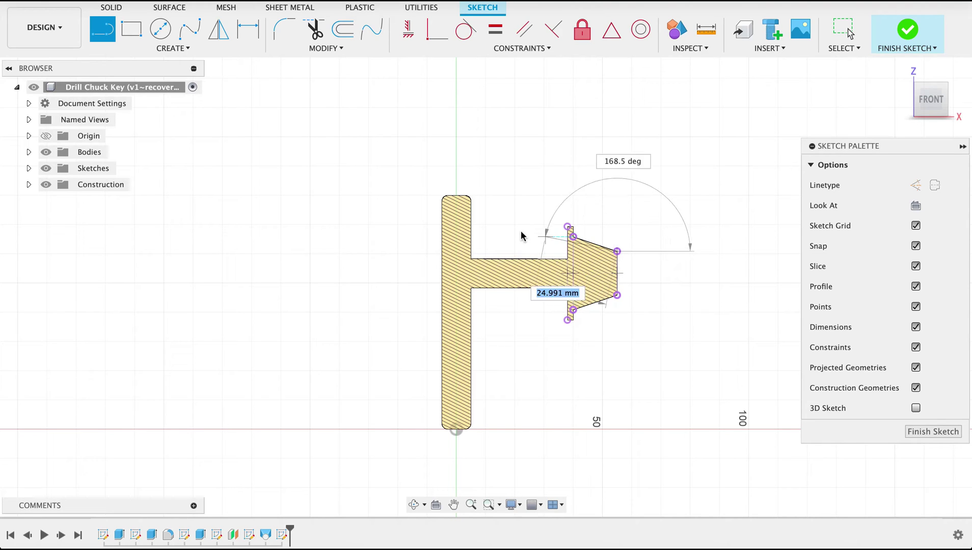
{"action": "left_click", "coordinate": [517, 233]}
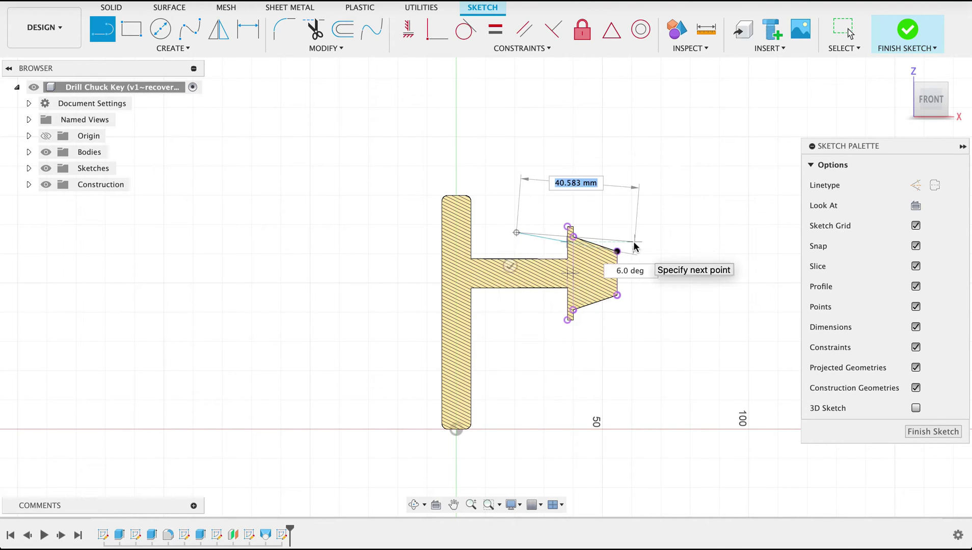
{"action": "key", "text": "Escape"}
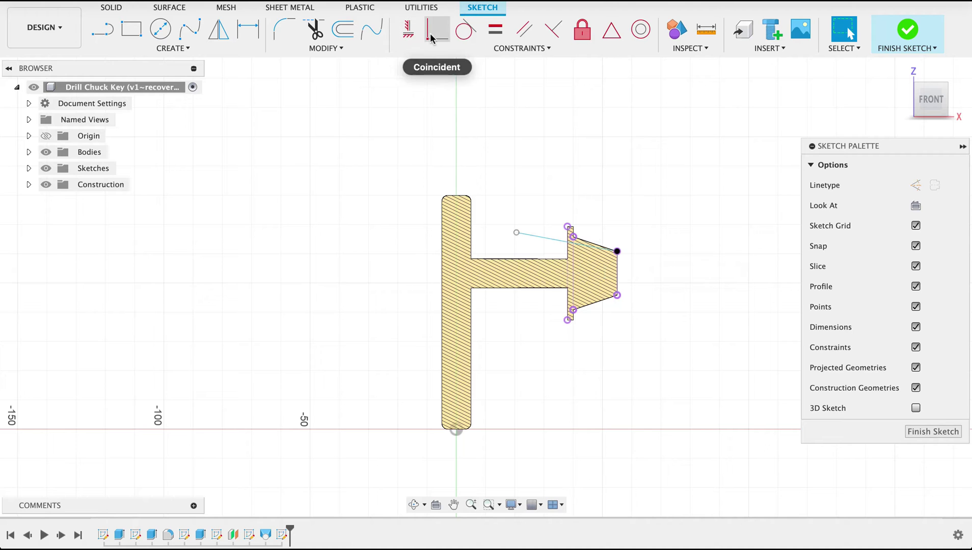
{"action": "left_click", "coordinate": [436, 31]}
{"action": "left_click", "coordinate": [563, 241]}
{"action": "scroll", "coordinate": [564, 242], "scroll_direction": "up", "scroll_amount": 5}
{"action": "scroll", "coordinate": [564, 238], "scroll_direction": "up", "scroll_amount": 3}
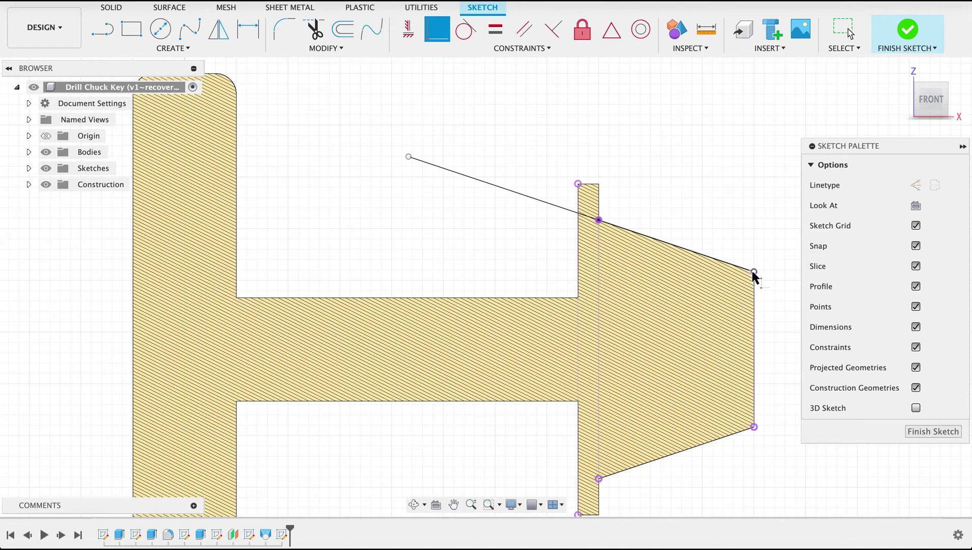
{"action": "left_click", "coordinate": [593, 224]}
{"action": "key", "text": "Escape"}
{"action": "left_click", "coordinate": [594, 220]}
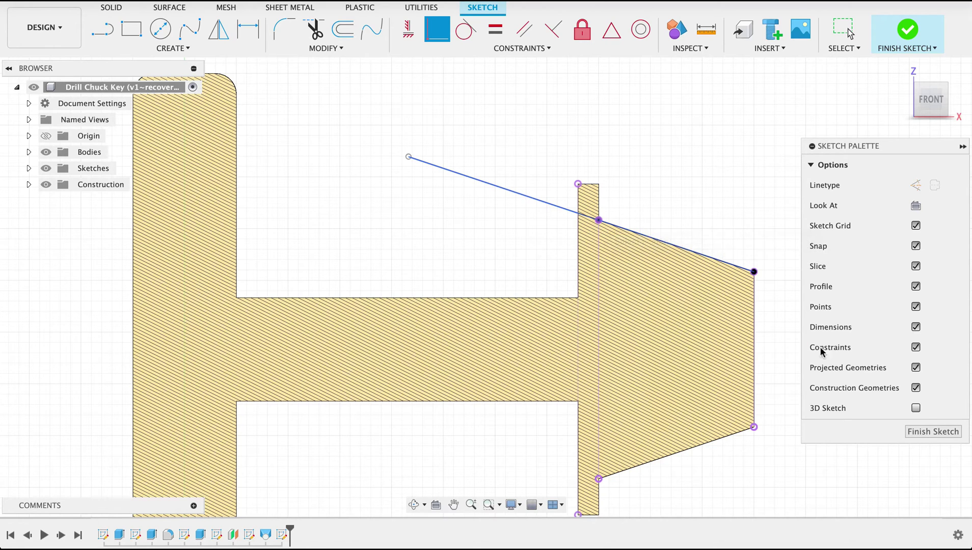
{"action": "left_click", "coordinate": [933, 430]}
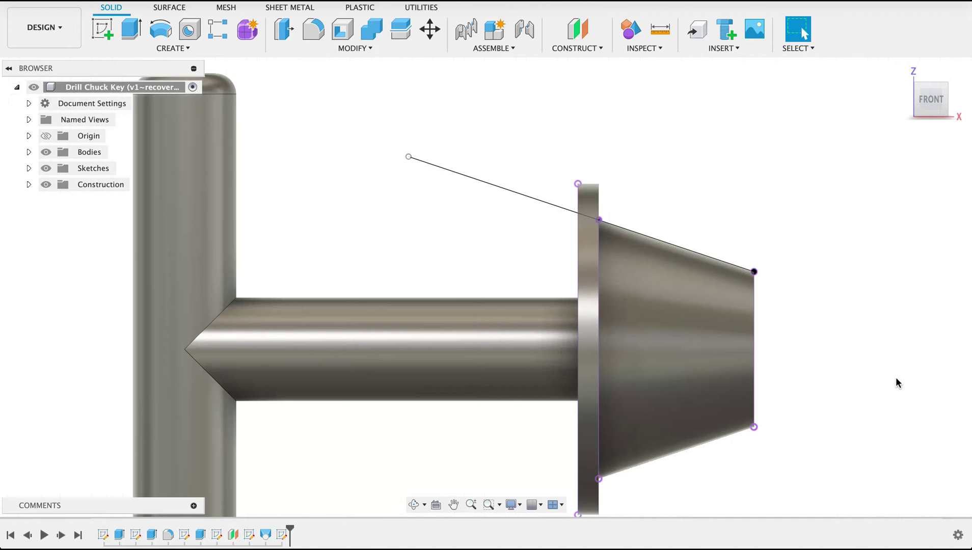
{"action": "scroll", "coordinate": [897, 382], "scroll_direction": "down", "scroll_amount": 3}
{"action": "middle_click_drag", "start_coordinate": [897, 382], "coordinate": [809, 344], "text": "shift"}
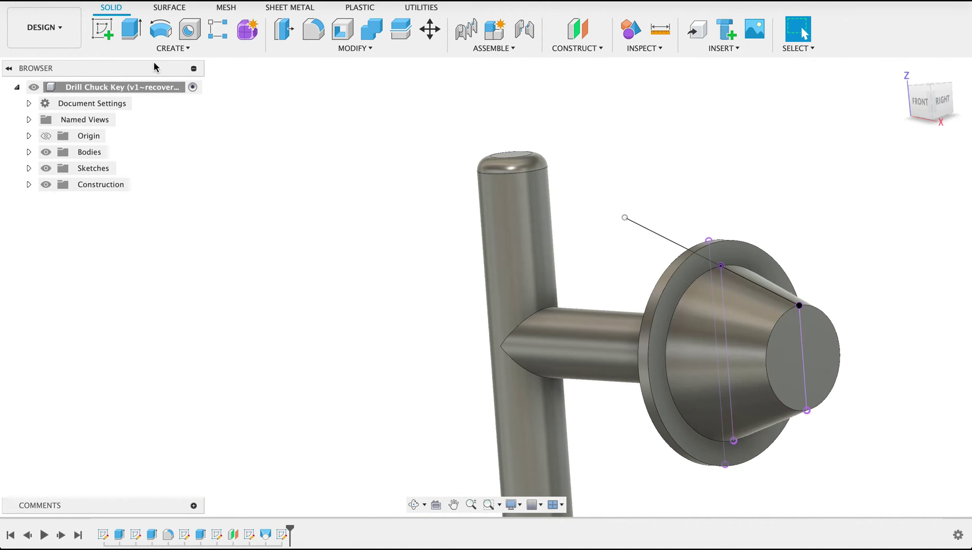
Create a sketch on the cone's flat end face and zoom in on it.
{"action": "left_click", "coordinate": [102, 29]}
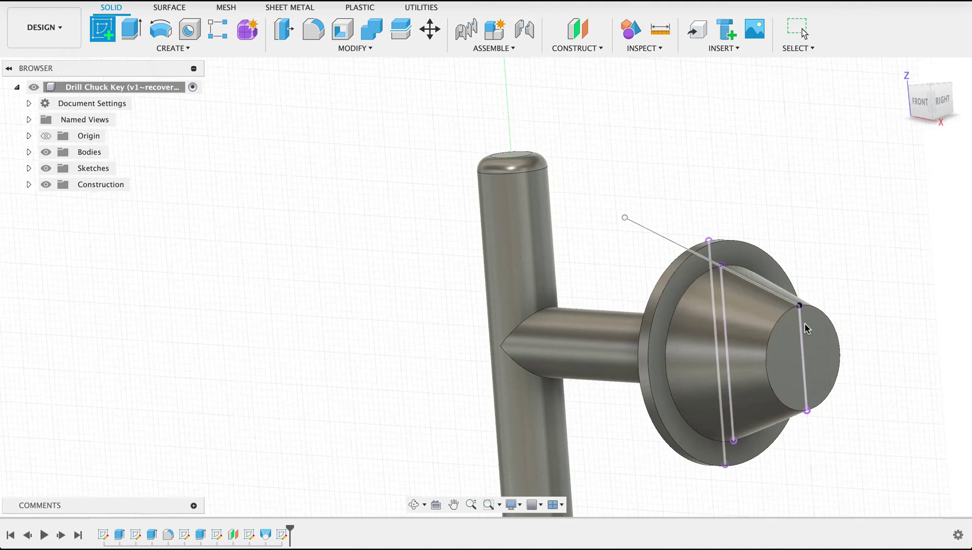
{"action": "left_click", "coordinate": [814, 340]}
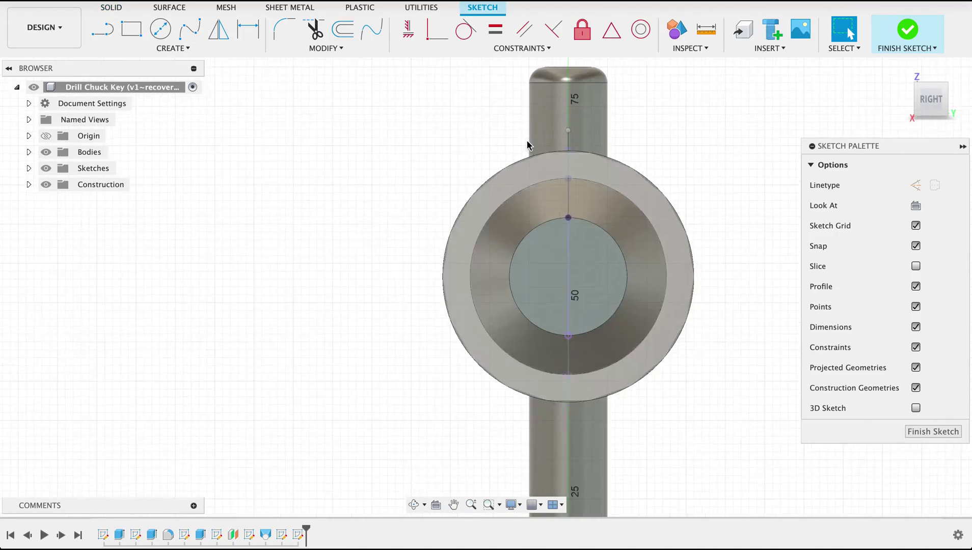
{"action": "scroll", "coordinate": [575, 191], "scroll_direction": "up", "scroll_amount": 5}
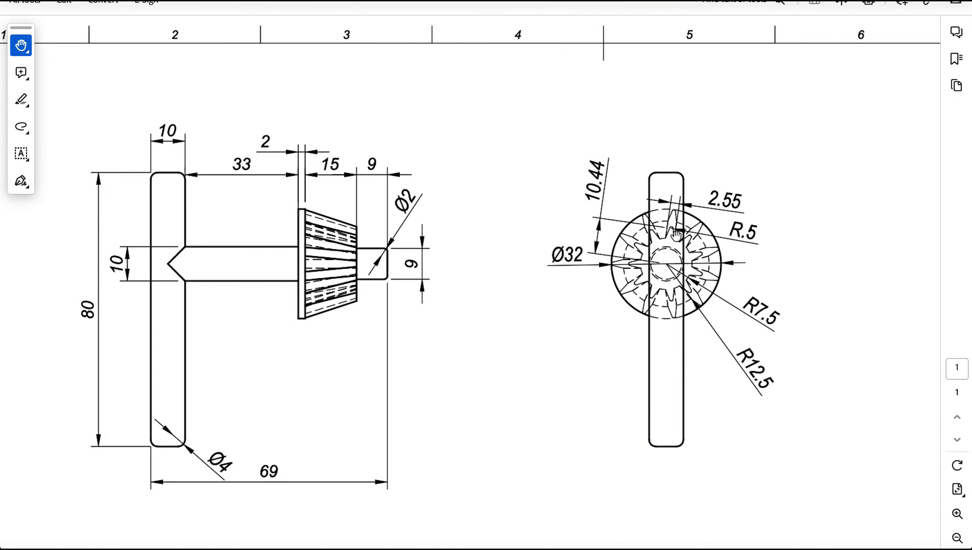
Zoom the drawing in twice and pan to the Ø32 end view with the 10.44 and R7.5 dimensions.
{"action": "left_click", "coordinate": [957, 514]}
{"action": "left_click", "coordinate": [957, 514]}
{"action": "left_click", "coordinate": [957, 513]}
{"action": "mouse_move", "coordinate": [832, 418]}
{"action": "left_mouse_down"}
{"action": "mouse_move", "coordinate": [662, 326]}
{"action": "mouse_move", "coordinate": [575, 259]}
{"action": "left_mouse_up"}
{"action": "scroll", "coordinate": [509, 282], "scroll_direction": "right", "scroll_amount": 5}
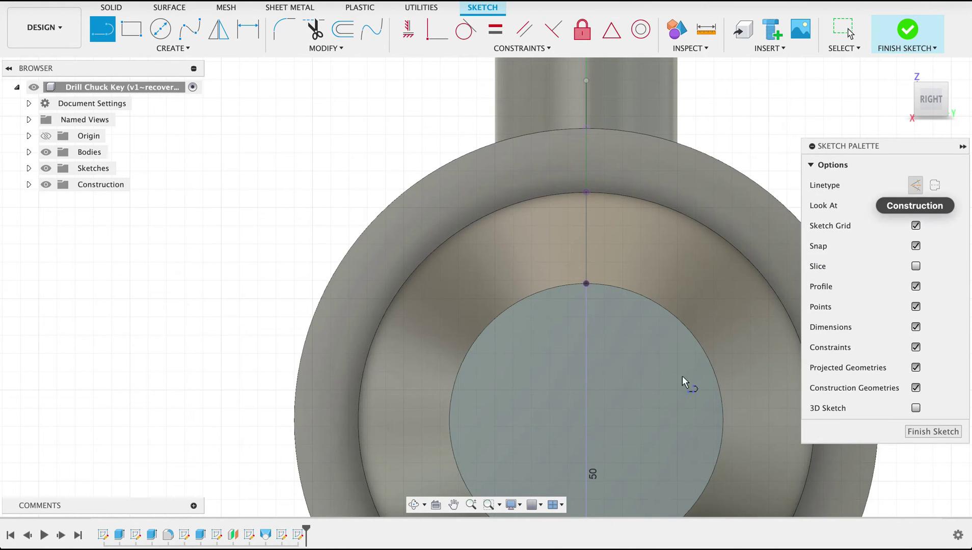
Draw a 10.44 mm vertical construction line upward from the end-face circle's centre.
{"action": "key", "text": "x"}
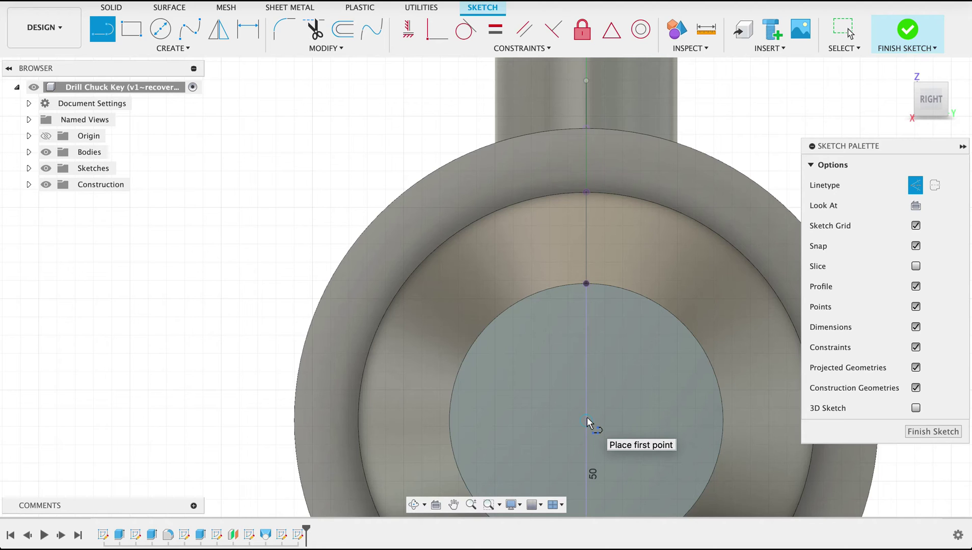
{"action": "left_click", "coordinate": [587, 417]}
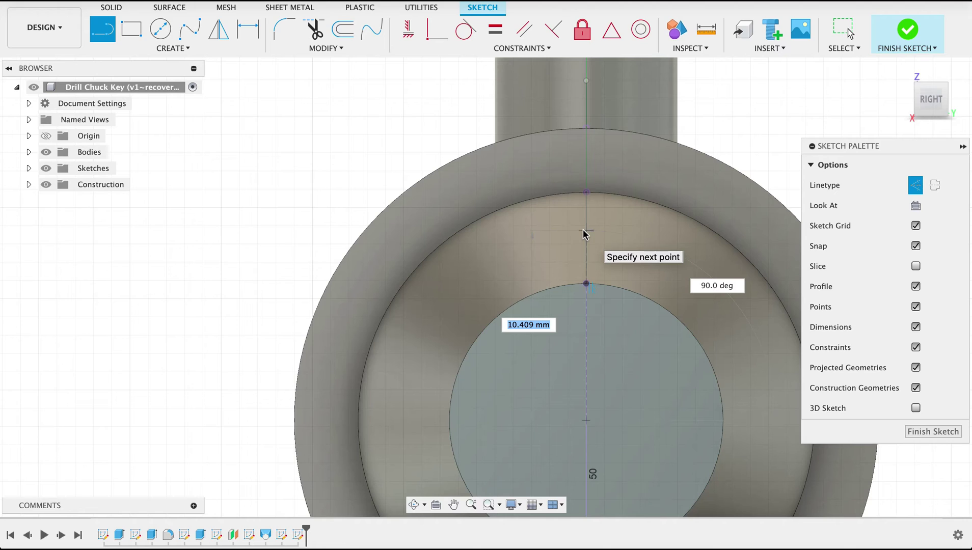
{"action": "type", "text": "10.44"}
{"action": "key", "text": "Return"}
{"action": "key", "text": "h"}
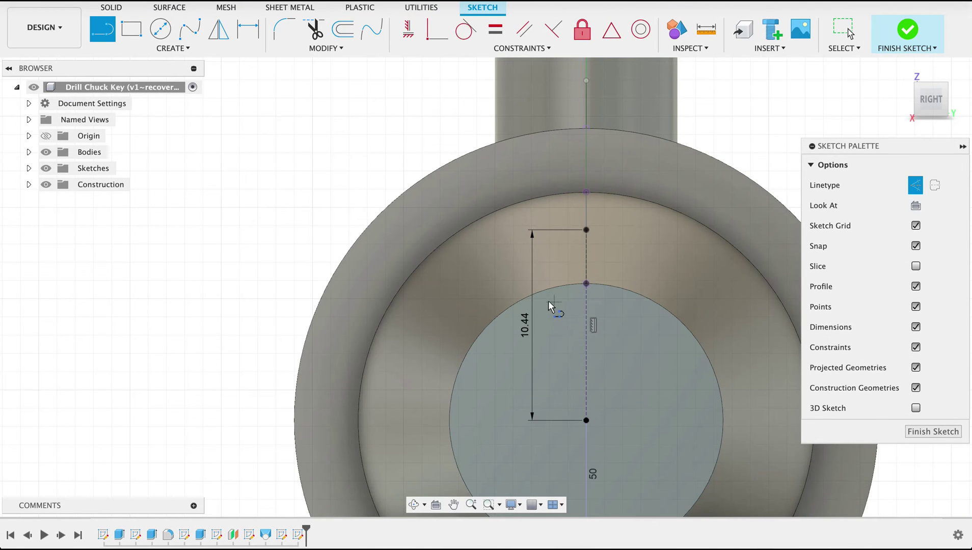
Draw the triangular tooth outline and align its tip vertically above the circle.
{"action": "left_click", "coordinate": [586, 283]}
{"action": "left_click", "coordinate": [914, 186]}
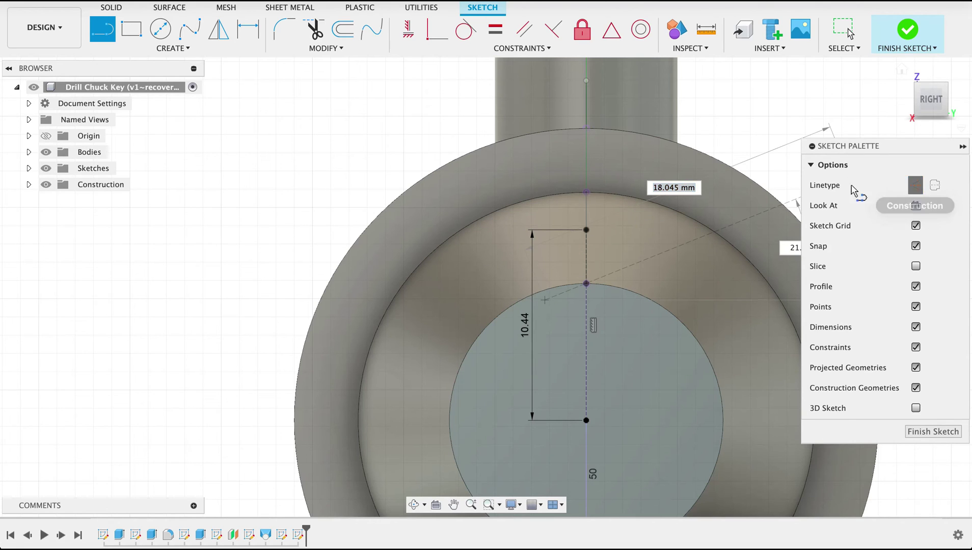
{"action": "left_click", "coordinate": [597, 158]}
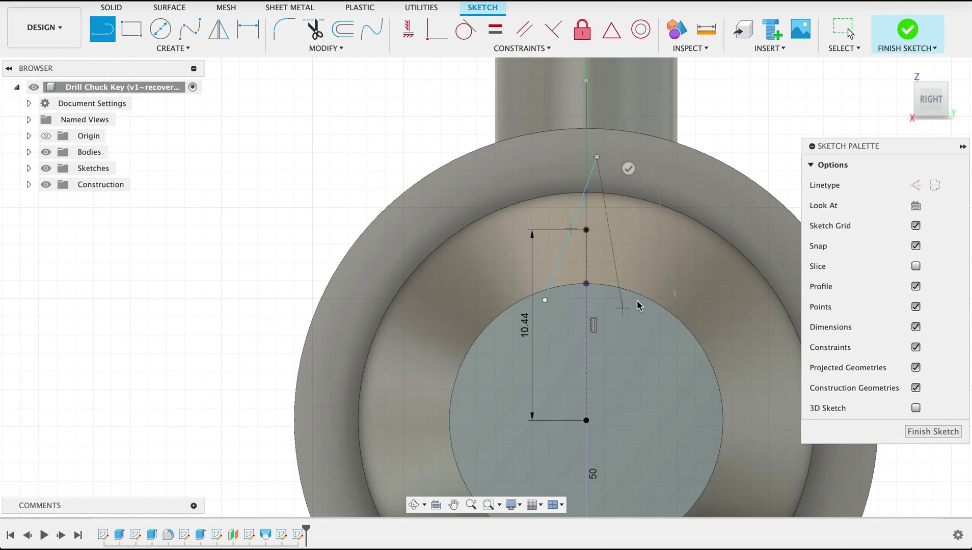
{"action": "left_click", "coordinate": [623, 308]}
{"action": "key", "text": "Escape"}
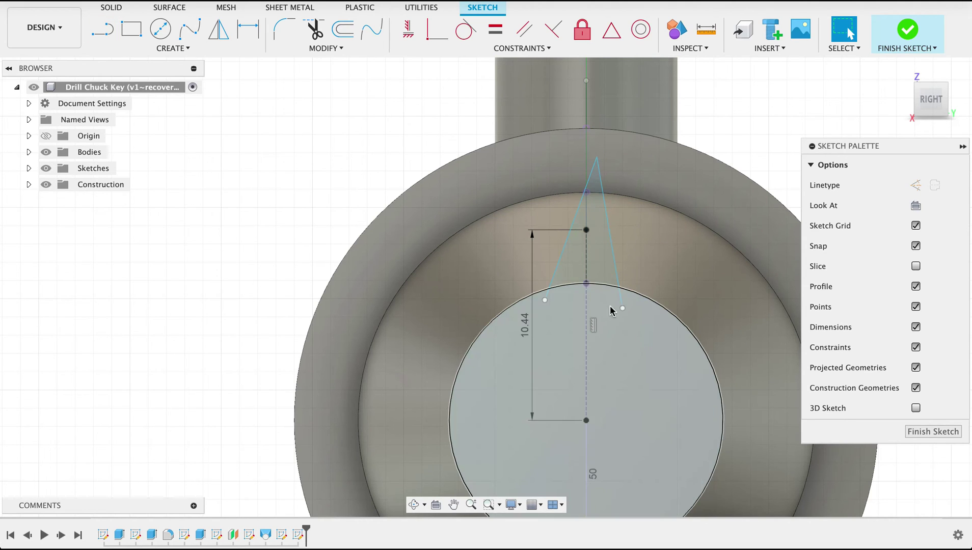
{"action": "left_click", "coordinate": [407, 29]}
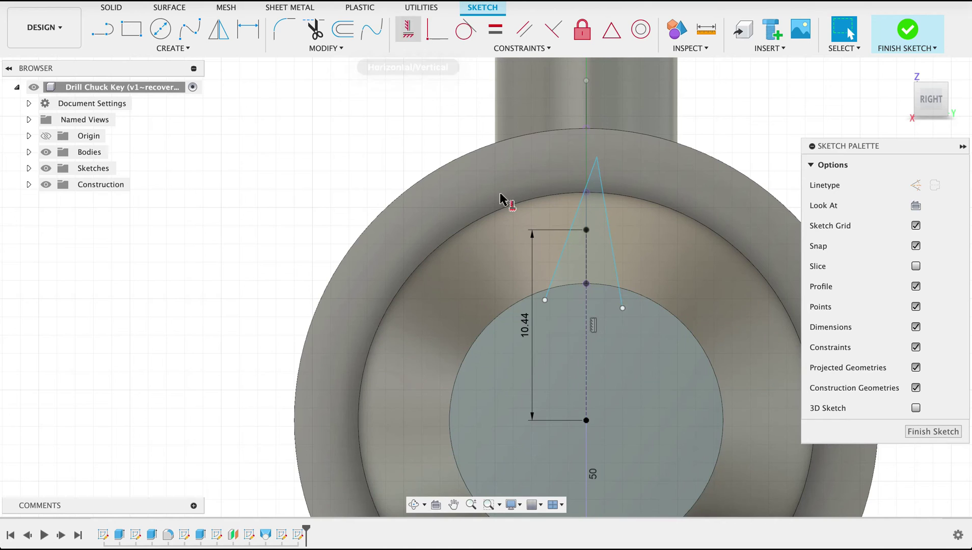
{"action": "left_click", "coordinate": [622, 308]}
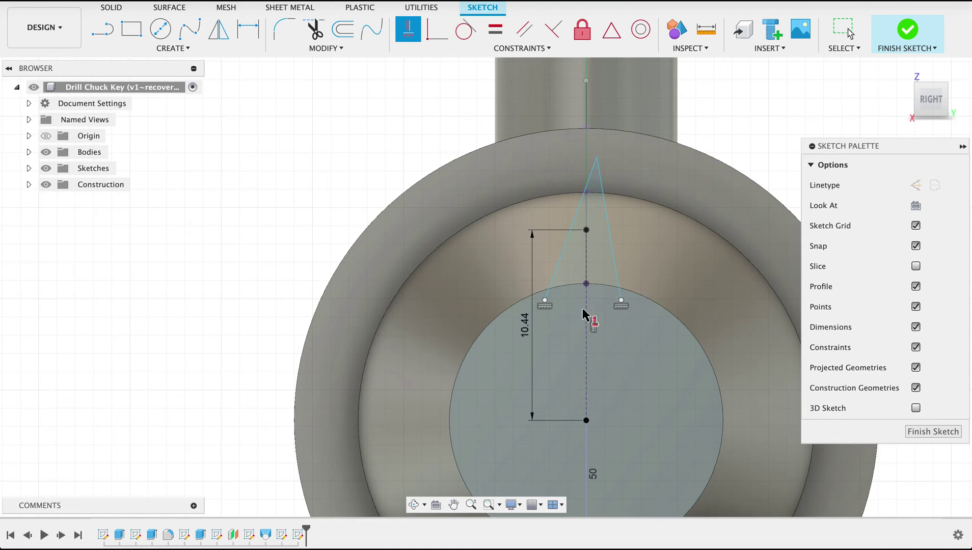
{"action": "left_click", "coordinate": [597, 157]}
{"action": "left_click", "coordinate": [586, 286]}
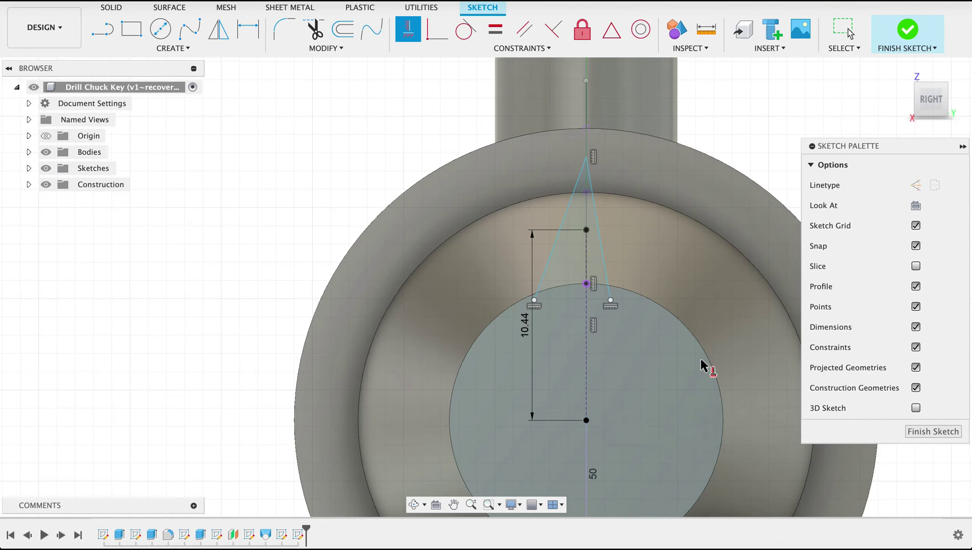
Make both tooth base points coincident with the pilot circle and dimension their spacing 2.55 mm.
{"action": "left_click", "coordinate": [436, 29]}
{"action": "left_click", "coordinate": [612, 301]}
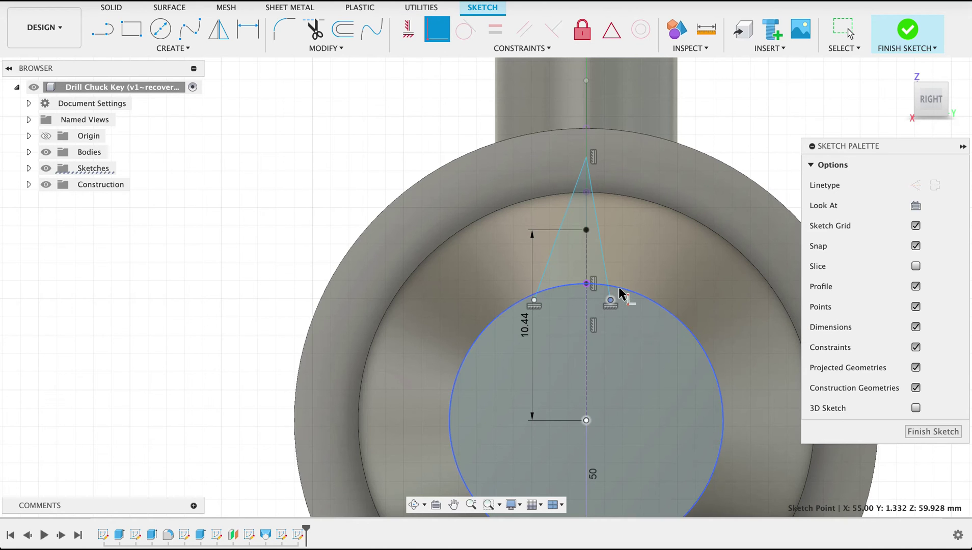
{"action": "left_click", "coordinate": [604, 334]}
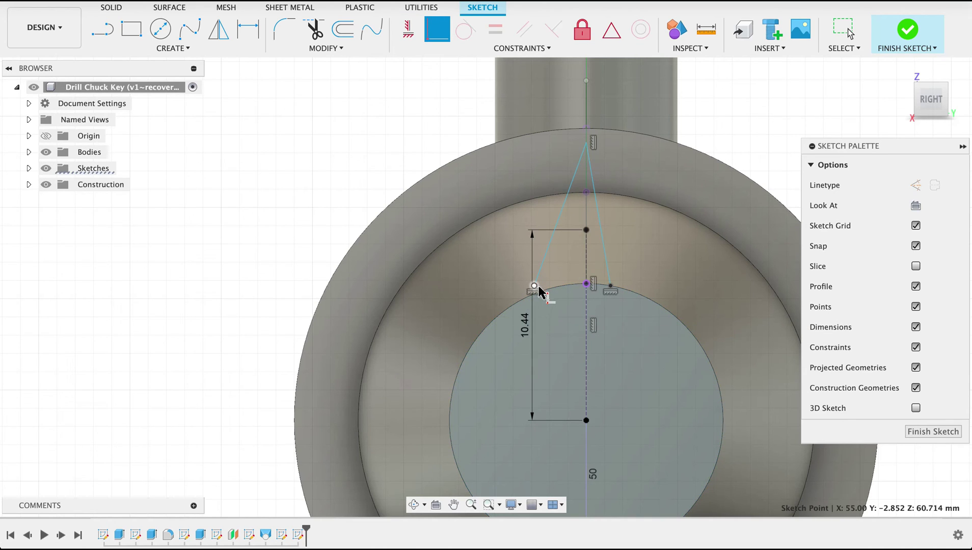
{"action": "left_click", "coordinate": [548, 288]}
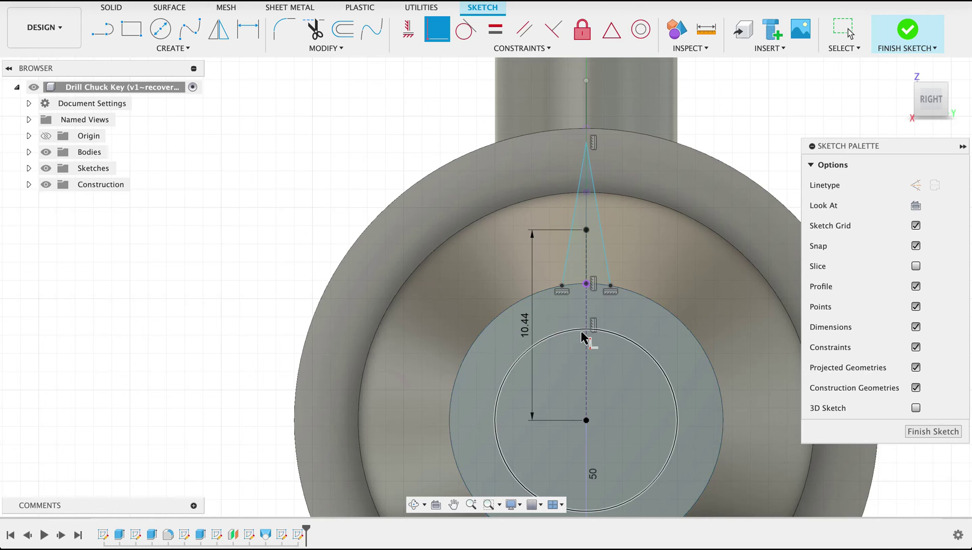
{"action": "key", "text": "d"}
{"action": "left_click", "coordinate": [611, 287]}
{"action": "left_click", "coordinate": [594, 329]}
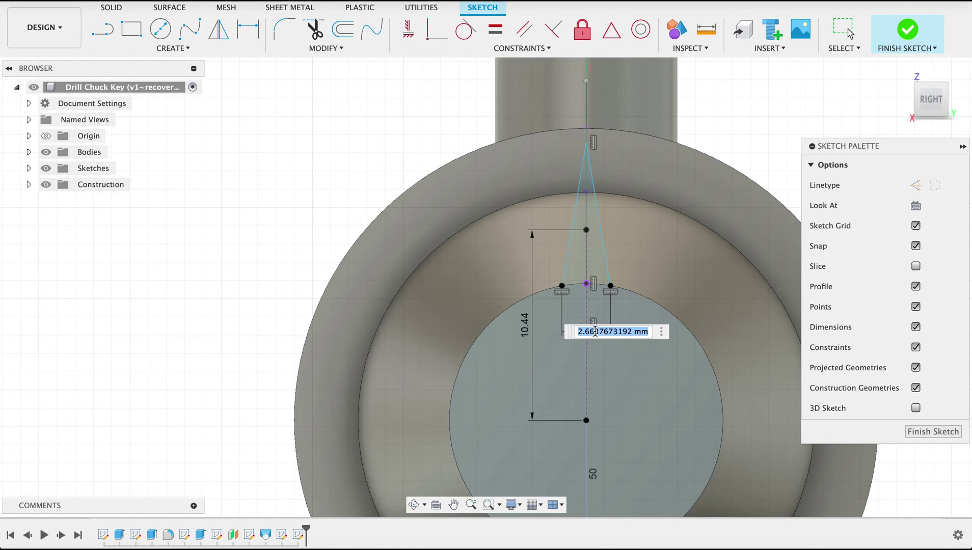
{"action": "type", "text": "2,55"}
{"action": "key", "text": "Return"}
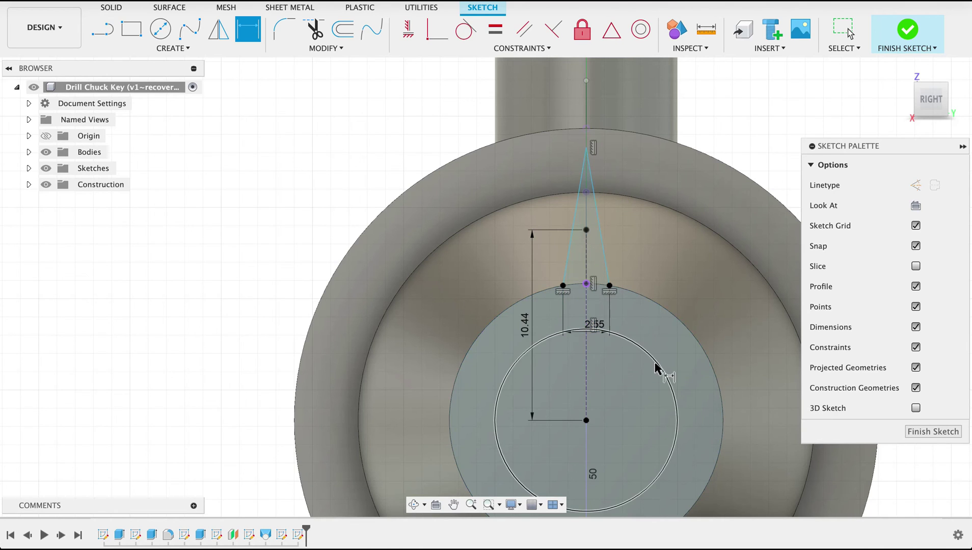
Fillet the tooth's two flanks with R0.5 and make the fillet arc coincident with the apex point.
{"action": "key", "text": "Escape"}
{"action": "left_click", "coordinate": [284, 29]}
{"action": "left_click", "coordinate": [581, 202]}
{"action": "left_click", "coordinate": [595, 203]}
{"action": "type", "text": "0,5"}
{"action": "key", "text": "Return"}
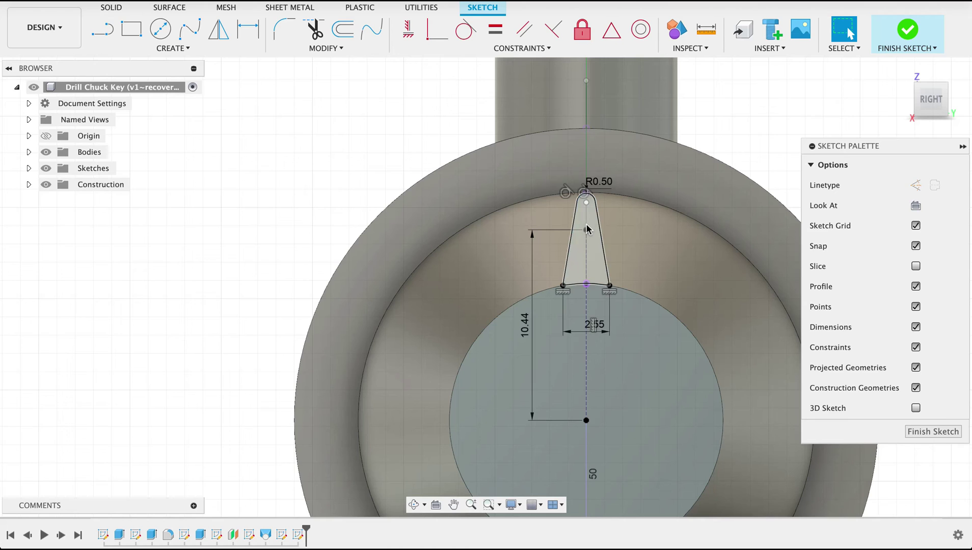
{"action": "left_click", "coordinate": [444, 41]}
{"action": "left_click", "coordinate": [587, 204]}
{"action": "left_click", "coordinate": [587, 230]}
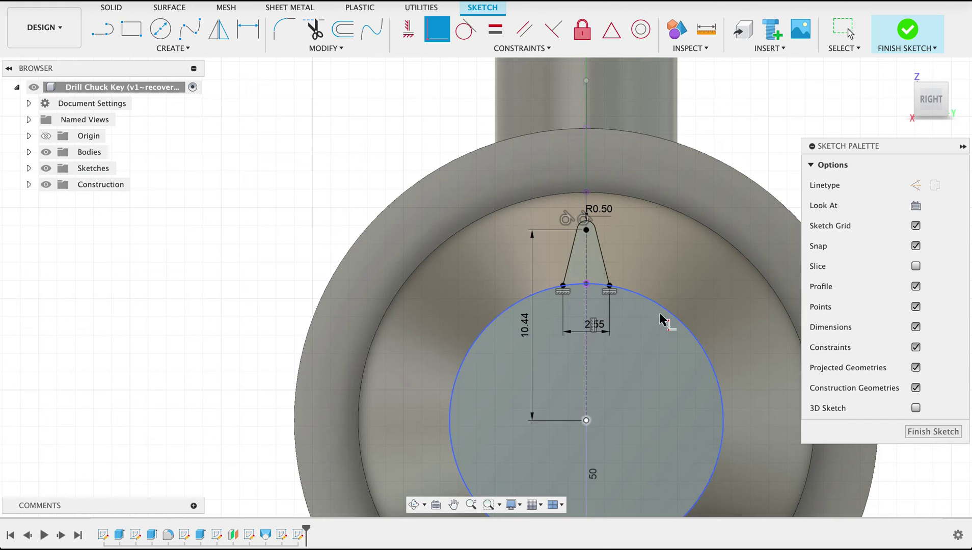
{"action": "scroll", "coordinate": [579, 276], "scroll_direction": "up", "scroll_amount": 2}
{"action": "scroll", "coordinate": [579, 275], "scroll_direction": "up", "scroll_amount": 1}
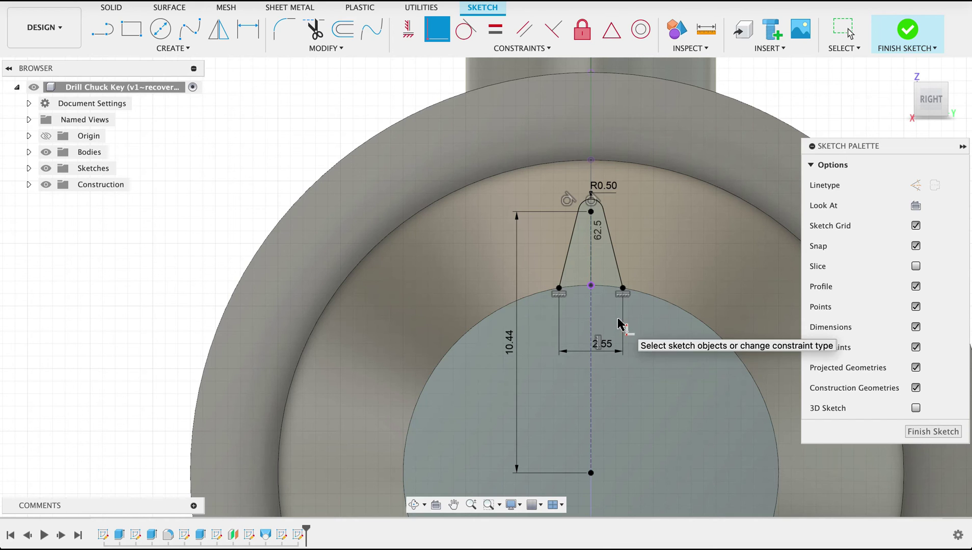
Draw a closed trapezoid below the tooth's base points.
{"action": "key", "text": "l"}
{"action": "left_click", "coordinate": [623, 288]}
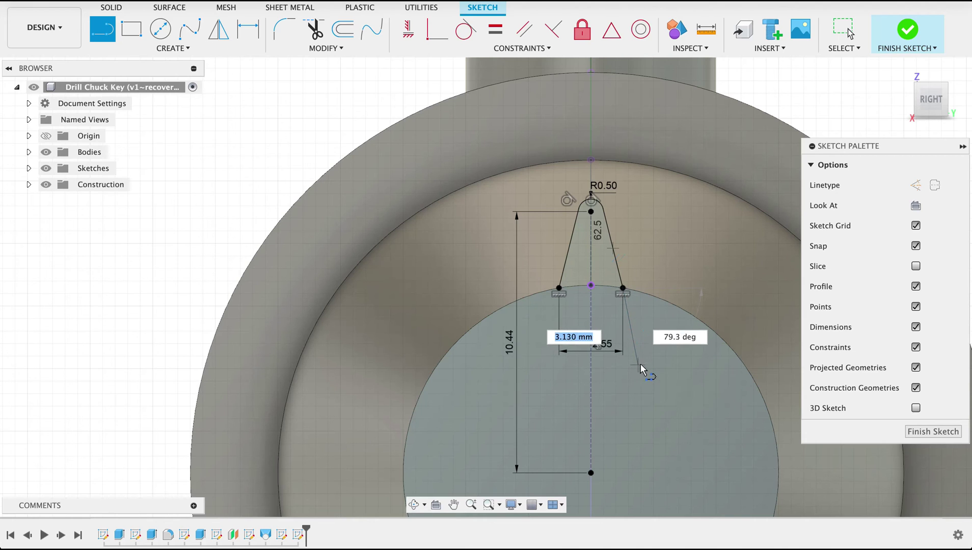
{"action": "left_click", "coordinate": [665, 357]}
{"action": "left_click", "coordinate": [517, 361]}
{"action": "left_click", "coordinate": [559, 291]}
{"action": "key", "text": "Escape"}
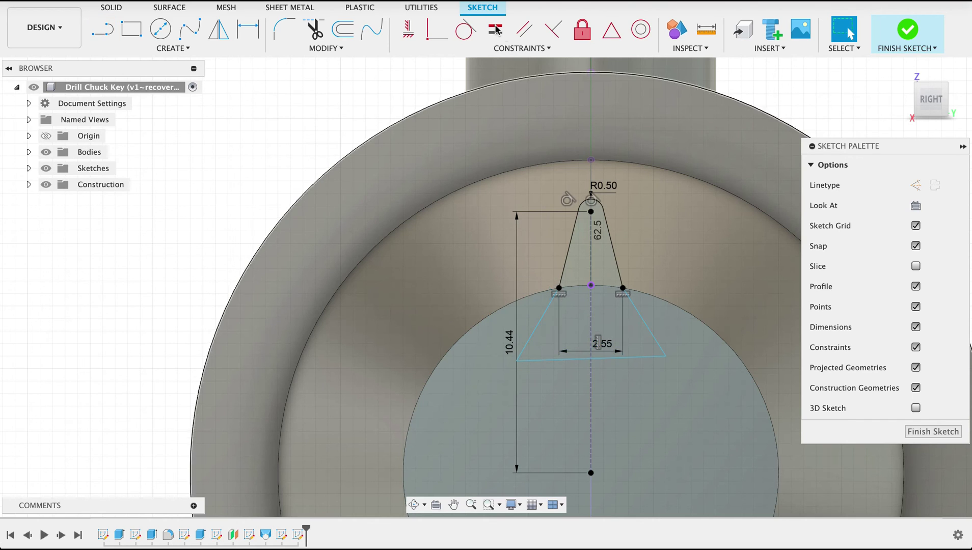
Make the trapezoid sides parallel to the tooth flanks and its bottom edge horizontal.
{"action": "left_click", "coordinate": [525, 29]}
{"action": "left_click", "coordinate": [617, 264]}
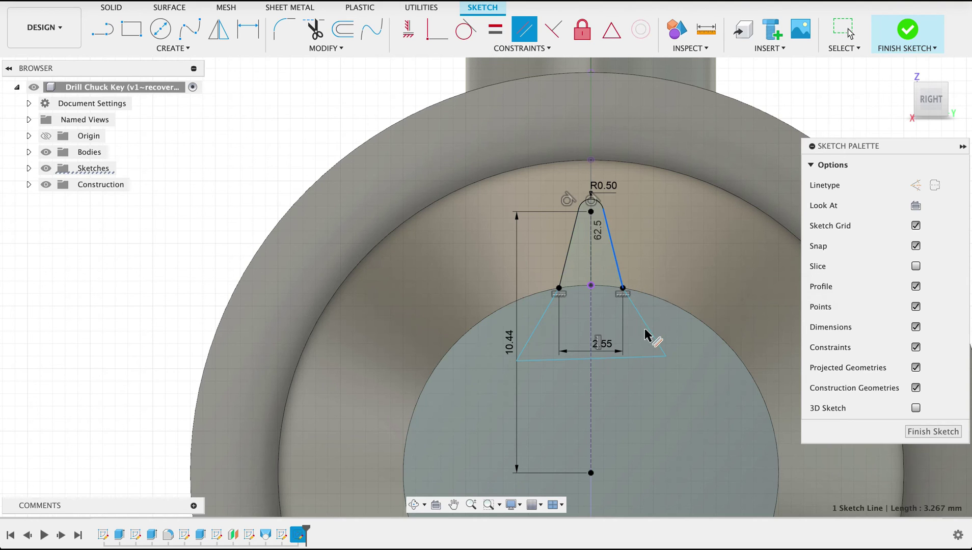
{"action": "left_click", "coordinate": [647, 386]}
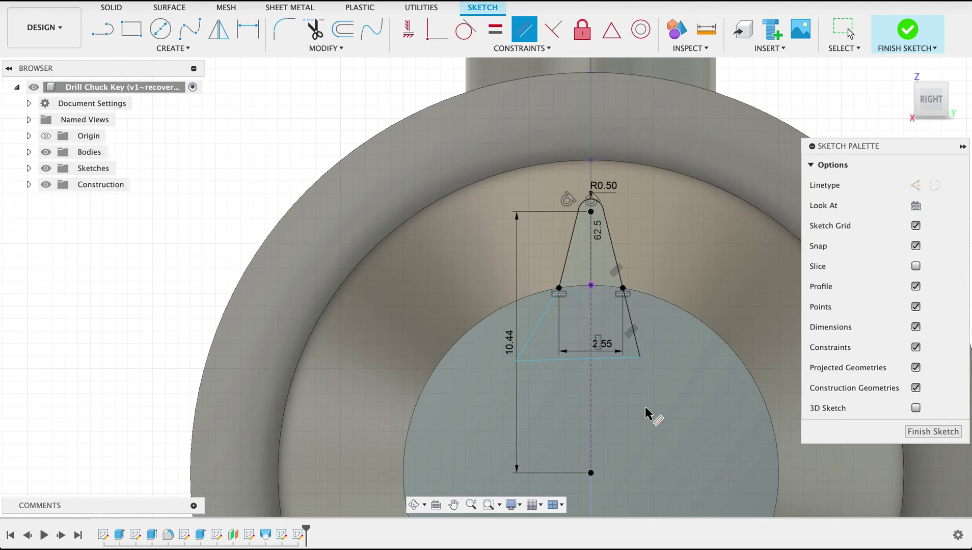
{"action": "left_click", "coordinate": [536, 336]}
{"action": "left_click", "coordinate": [571, 240]}
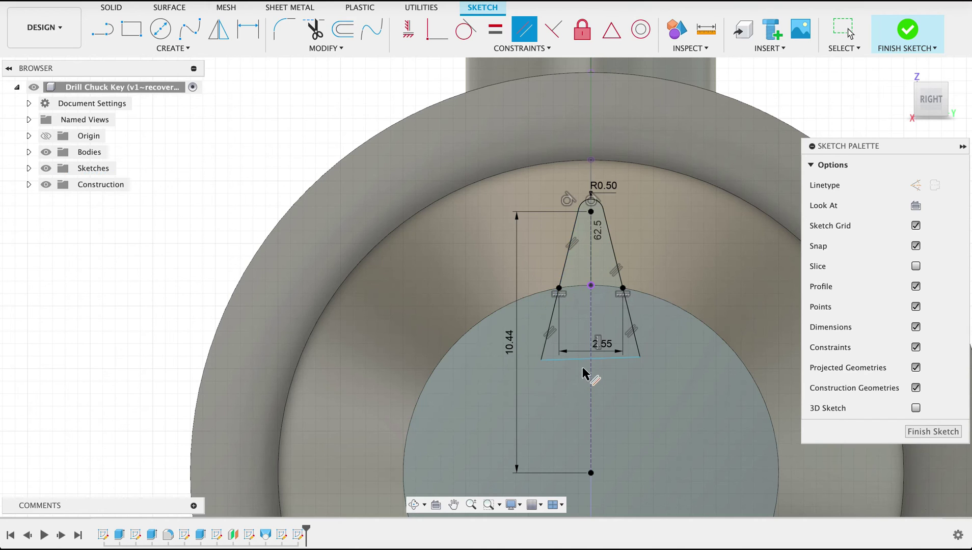
{"action": "left_click", "coordinate": [406, 30]}
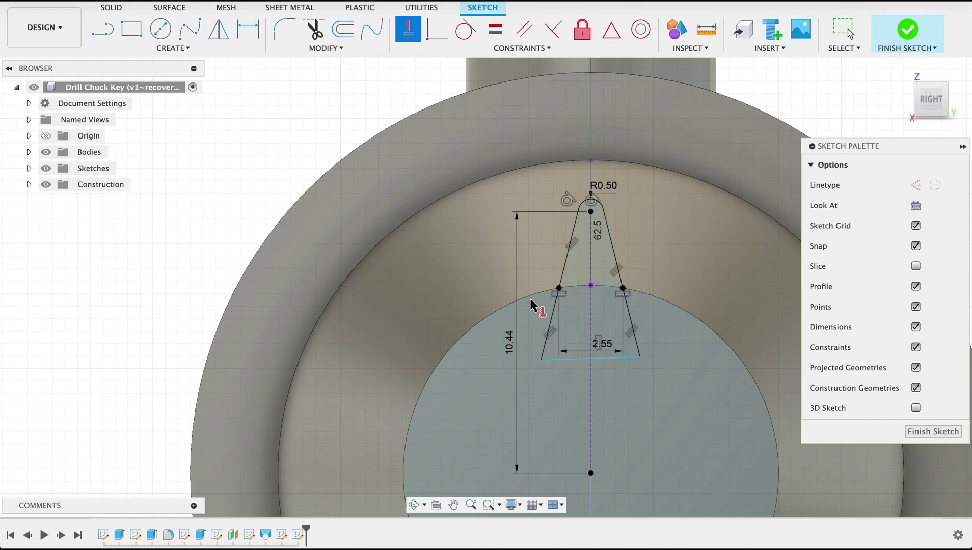
{"action": "left_click", "coordinate": [582, 360]}
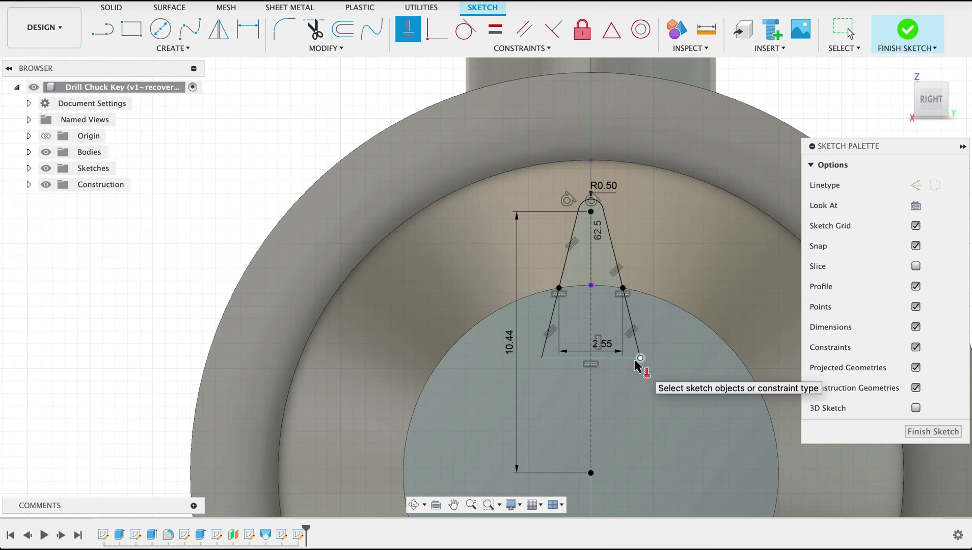
Dimension the trapezoid depth to 2 mm and finish the tooth sketch.
{"action": "key", "text": "d"}
{"action": "left_click", "coordinate": [585, 358]}
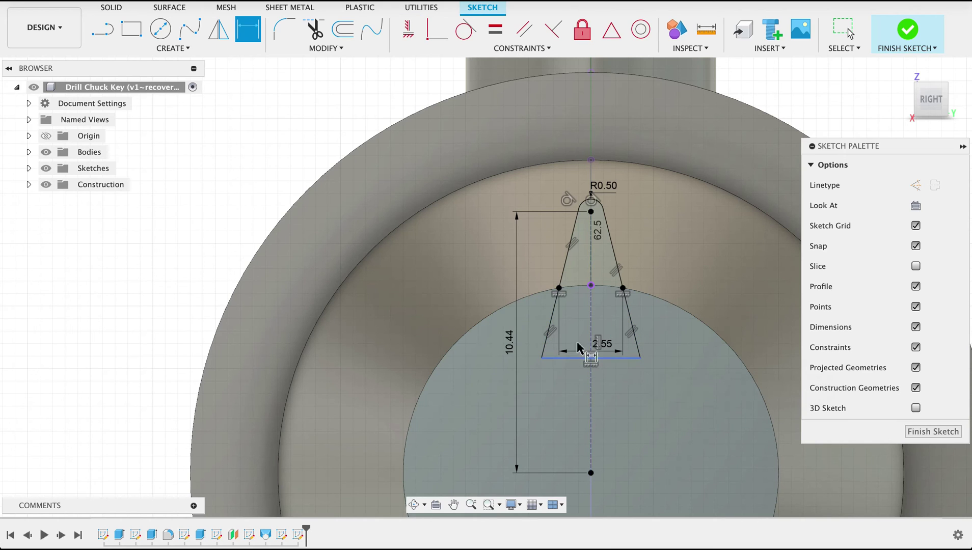
{"action": "left_click", "coordinate": [591, 287]}
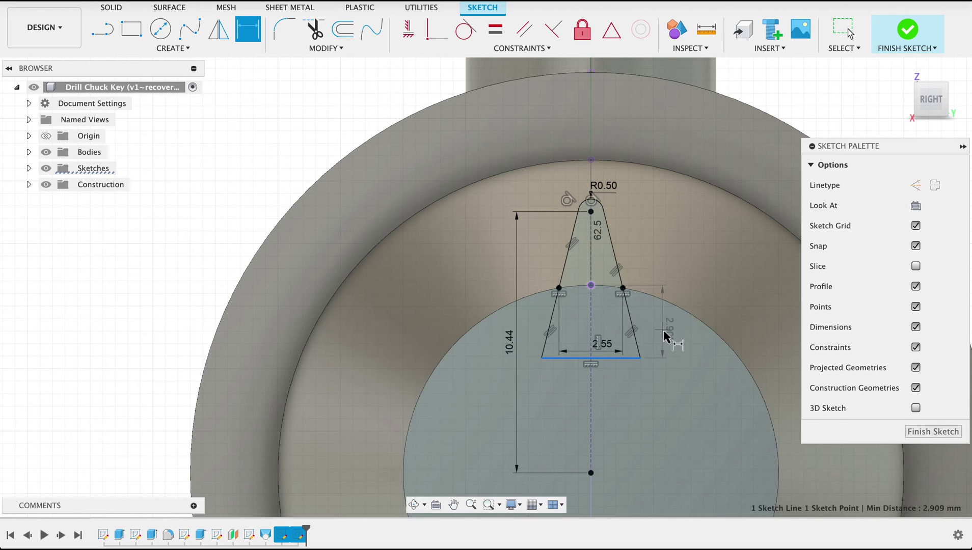
{"action": "left_click", "coordinate": [665, 337]}
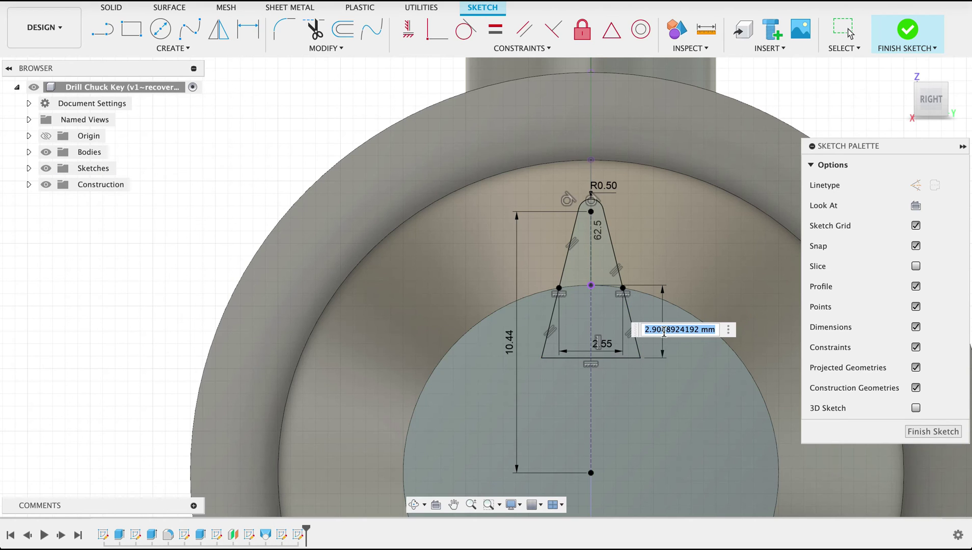
{"action": "type", "text": "2"}
{"action": "key", "text": "Return"}
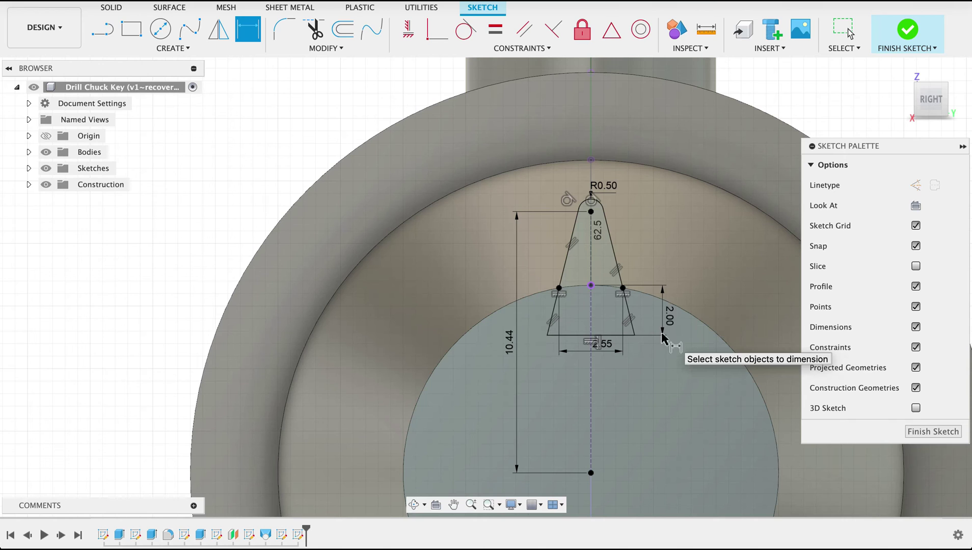
{"action": "left_click", "coordinate": [934, 432]}
Set up a Join sweep of the trapezoid and tooth profiles along the slanted line.
{"action": "scroll", "coordinate": [670, 375], "scroll_direction": "down", "scroll_amount": 3}
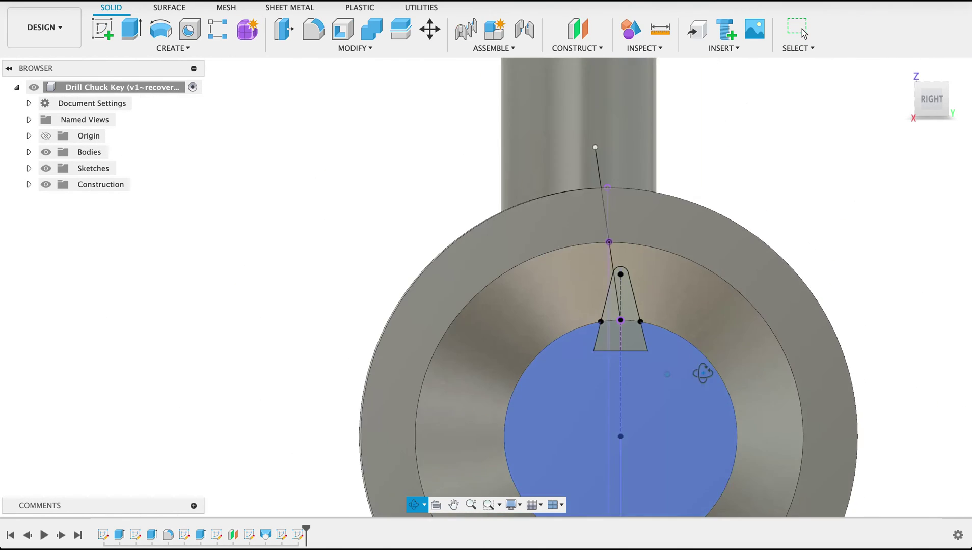
{"action": "left_click_drag", "start_coordinate": [704, 373], "coordinate": [723, 370]}
{"action": "key", "text": "Escape"}
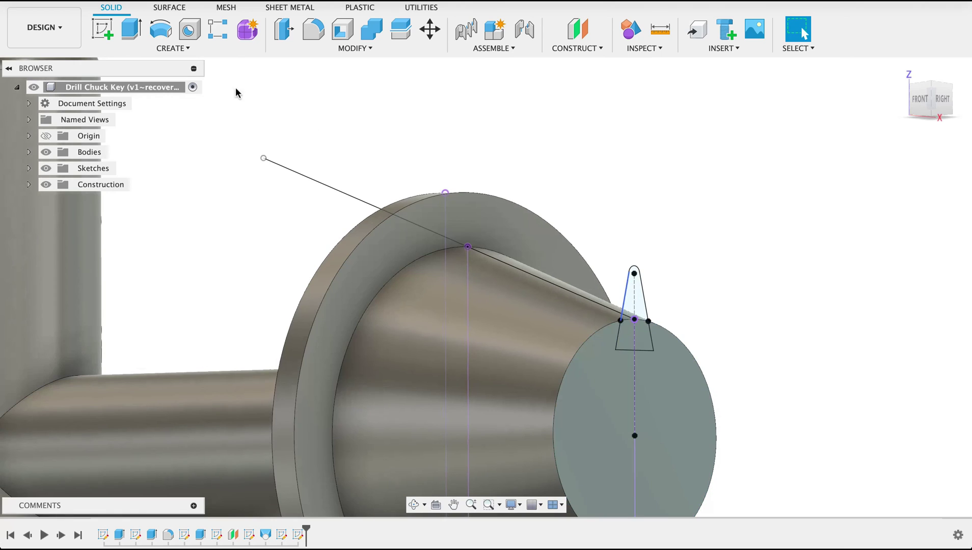
{"action": "left_click", "coordinate": [161, 50]}
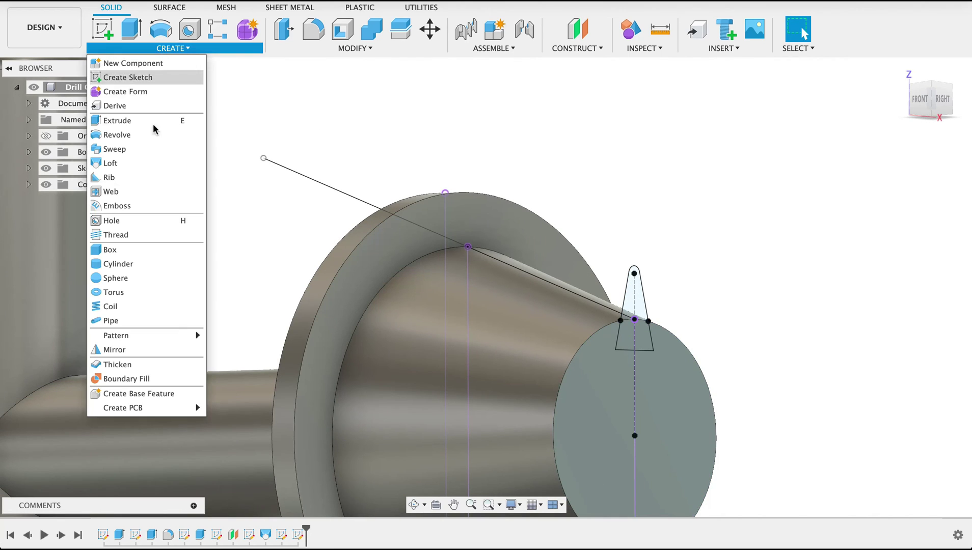
{"action": "left_click", "coordinate": [158, 159]}
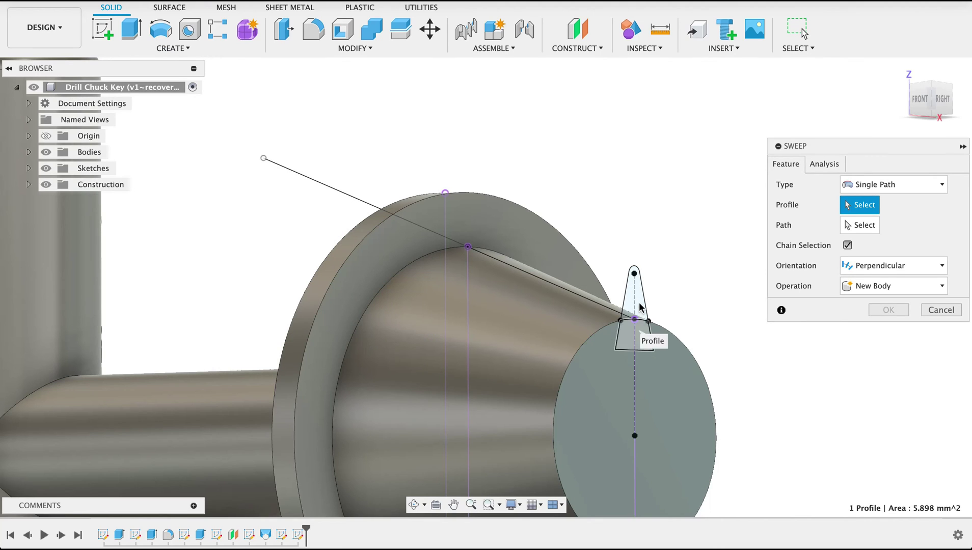
{"action": "left_click", "coordinate": [641, 334]}
{"action": "left_click", "coordinate": [640, 306]}
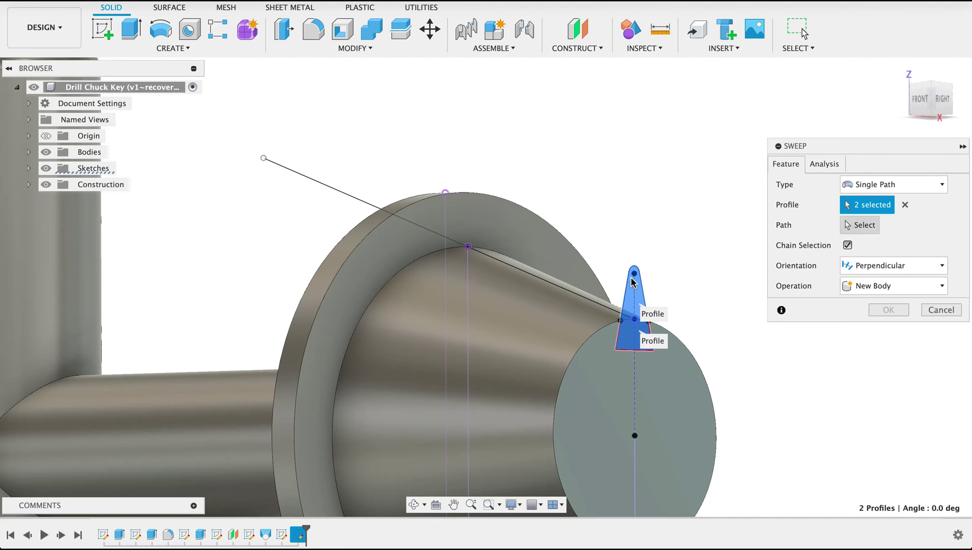
{"action": "left_click", "coordinate": [848, 226]}
{"action": "left_click", "coordinate": [595, 301]}
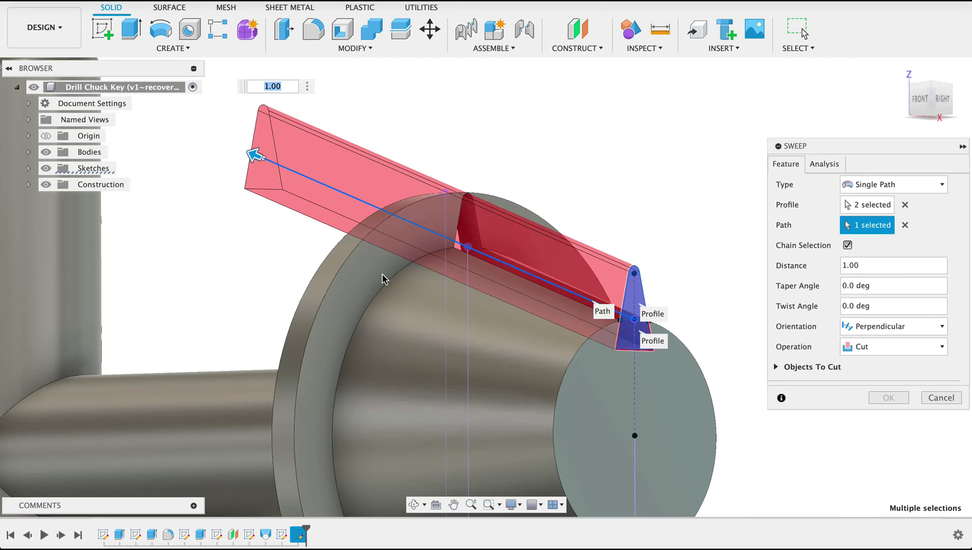
{"action": "left_click", "coordinate": [866, 348]}
{"action": "left_click", "coordinate": [866, 363]}
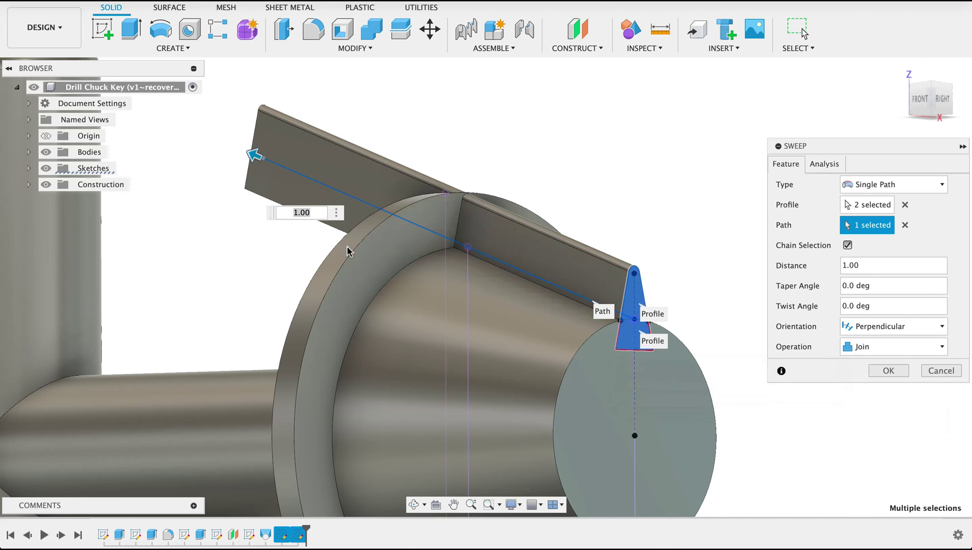
Shorten the sweep preview to about half the path, then clear the chosen path.
{"action": "middle_click_drag", "start_coordinate": [471, 332], "coordinate": [299, 288], "text": "shift"}
{"action": "left_click_drag", "start_coordinate": [275, 235], "coordinate": [465, 269]}
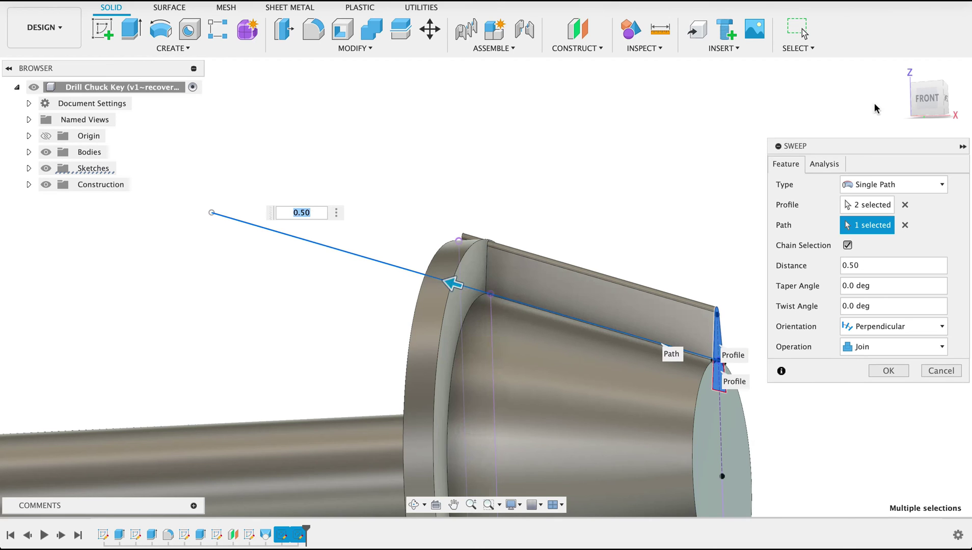
{"action": "middle_click_drag", "start_coordinate": [465, 268], "coordinate": [438, 239], "text": "shift"}
{"action": "scroll", "coordinate": [442, 287], "scroll_direction": "up", "scroll_amount": 5}
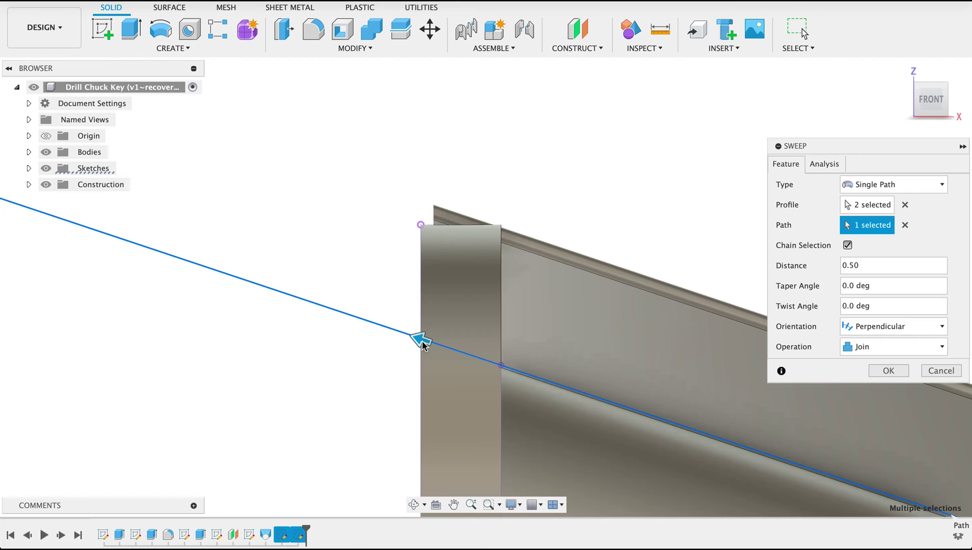
{"action": "left_click", "coordinate": [427, 345]}
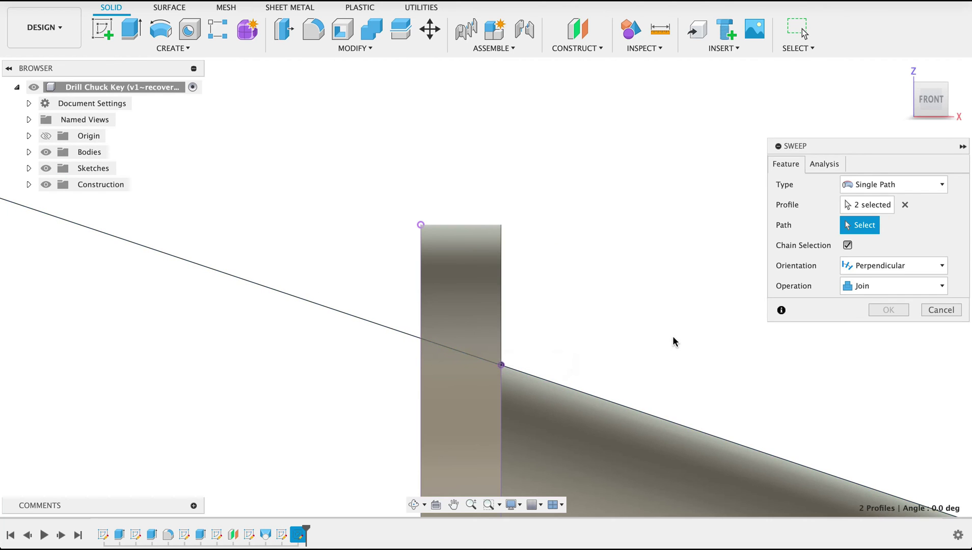
{"action": "scroll", "coordinate": [674, 337], "scroll_direction": "down", "scroll_amount": 4}
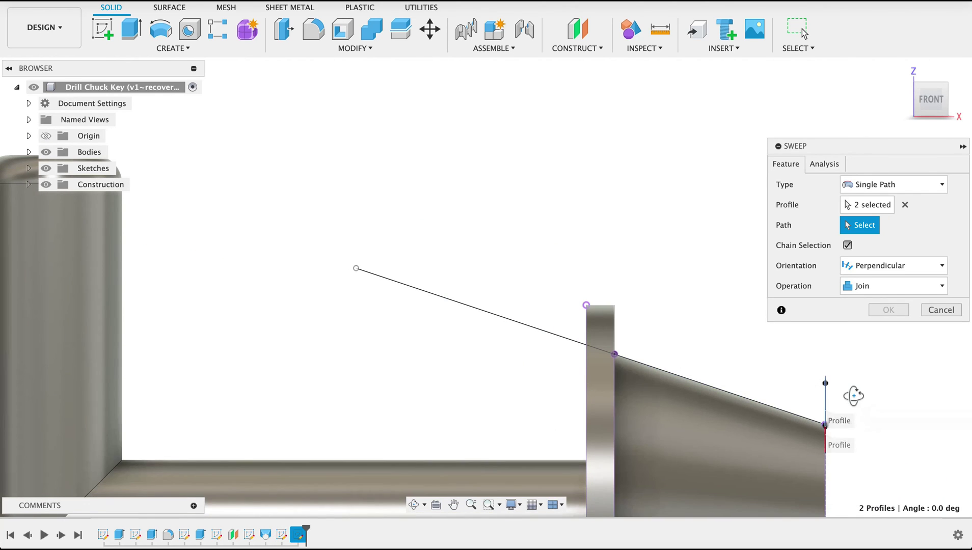
Reselect the slanted line as path, trim the distance to about 0.454, and confirm the sweep.
{"action": "middle_click_drag", "start_coordinate": [853, 395], "coordinate": [831, 400], "text": "shift"}
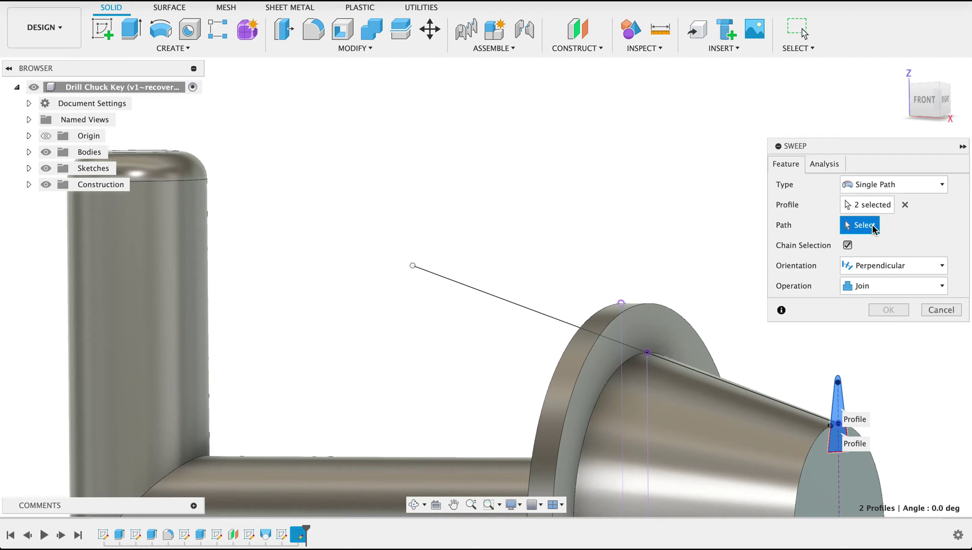
{"action": "left_click", "coordinate": [740, 392]}
{"action": "left_click", "coordinate": [928, 102]}
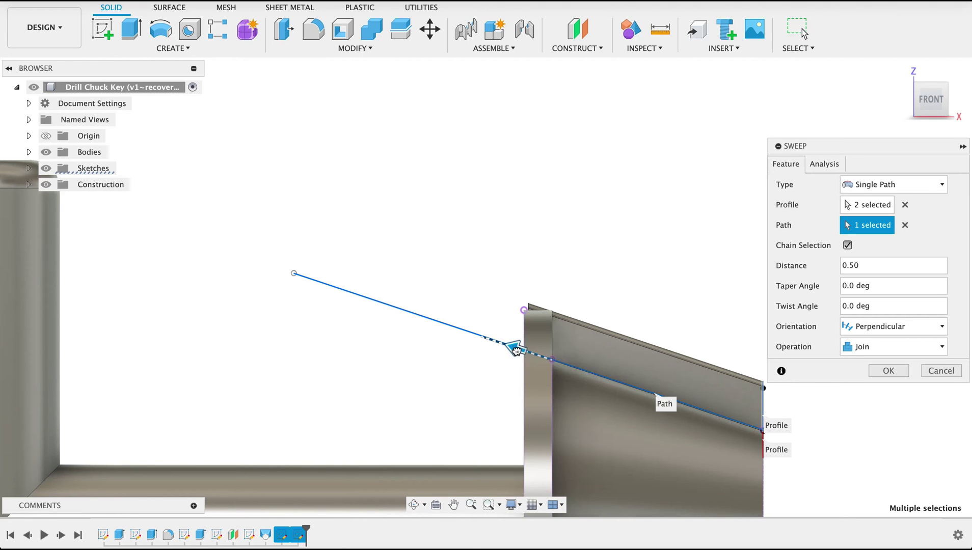
{"action": "left_click_drag", "start_coordinate": [515, 350], "coordinate": [525, 352]}
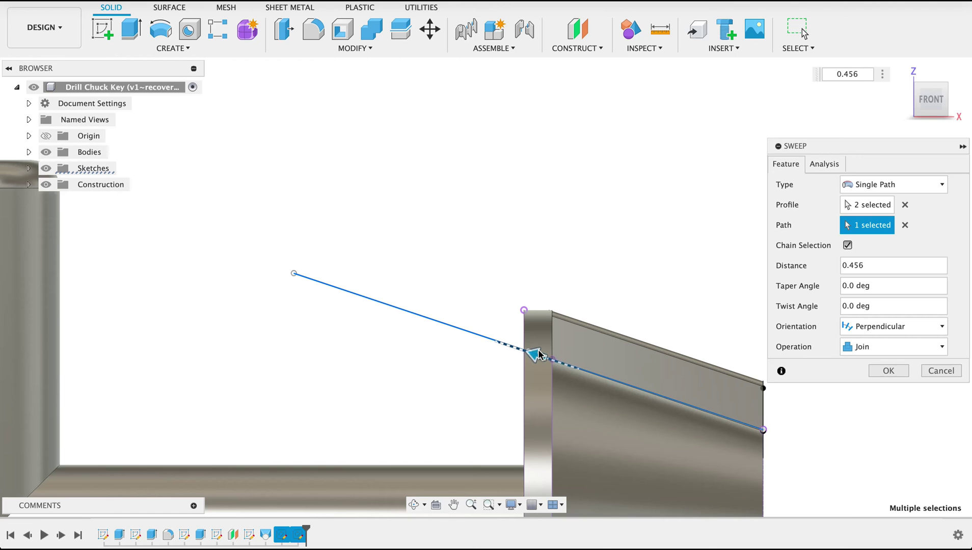
{"action": "scroll", "coordinate": [556, 298], "scroll_direction": "up", "scroll_amount": 5}
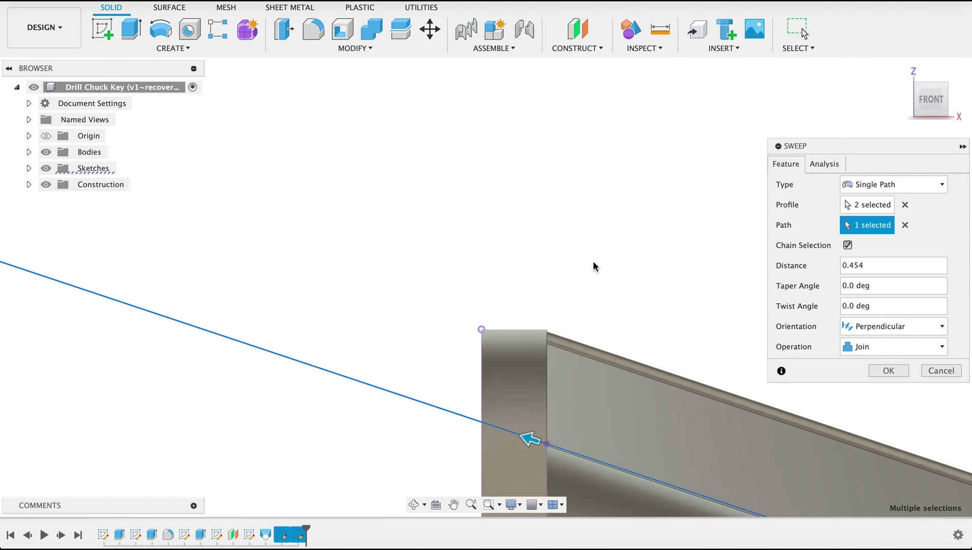
{"action": "mouse_move", "coordinate": [590, 256]}
{"action": "middle_mouse_down", "text": "shift"}
{"action": "mouse_move", "coordinate": [568, 271]}
{"action": "mouse_move", "coordinate": [586, 258]}
{"action": "middle_mouse_up", "text": "shift"}
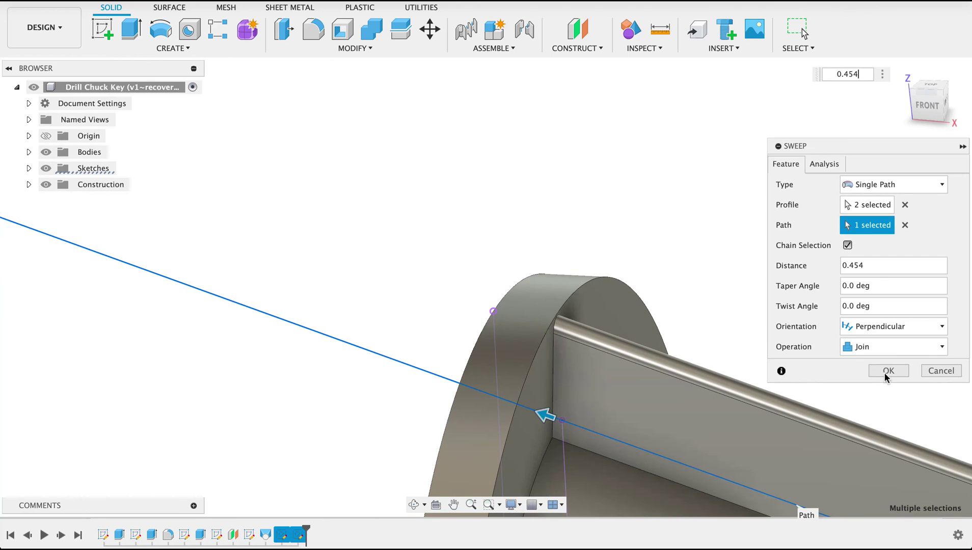
{"action": "left_click", "coordinate": [870, 365]}
{"action": "scroll", "coordinate": [758, 319], "scroll_direction": "down", "scroll_amount": 5}
{"action": "middle_click_drag", "start_coordinate": [759, 317], "coordinate": [638, 223], "text": "shift"}
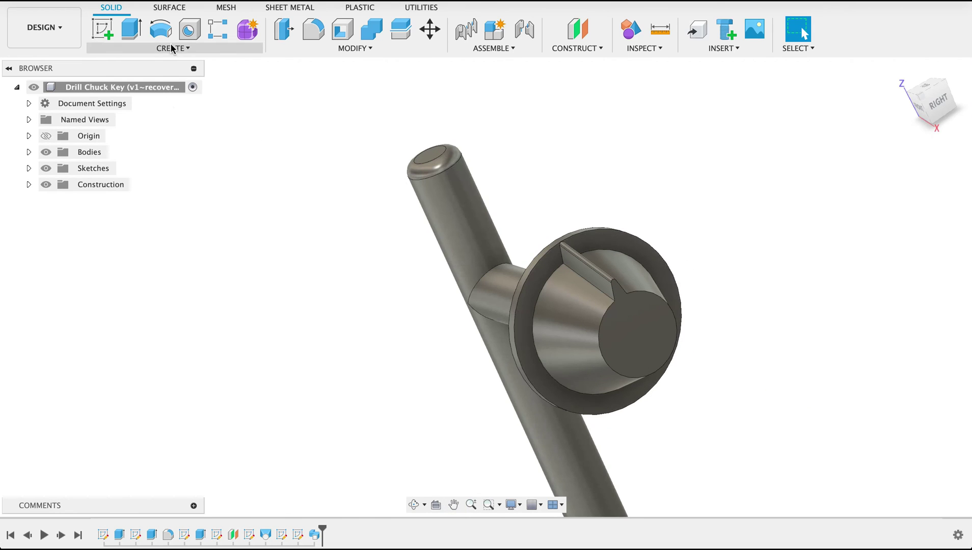
Start a circular feature pattern of the tooth sweep around the cone's axis.
{"action": "left_click", "coordinate": [172, 49]}
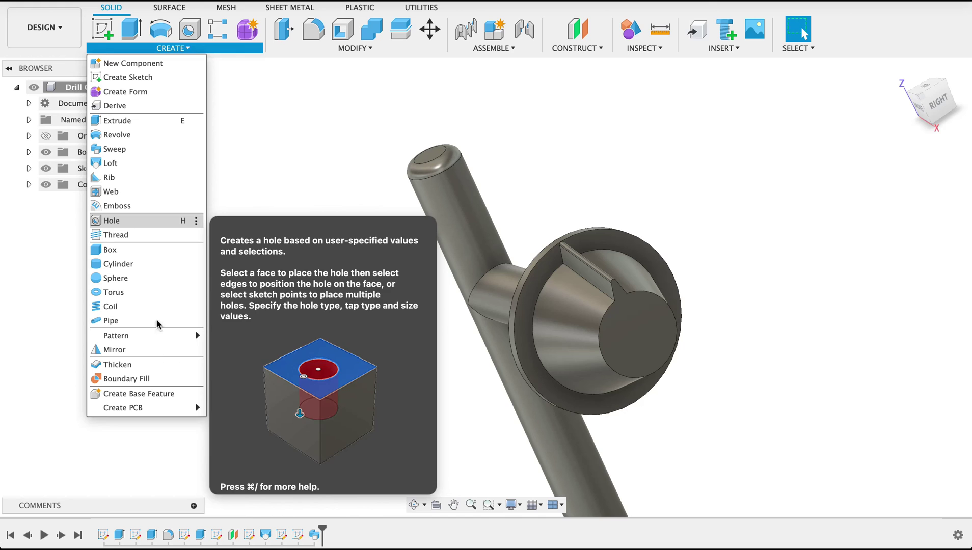
{"action": "mouse_move", "coordinate": [159, 338]}
{"action": "left_click", "coordinate": [254, 348]}
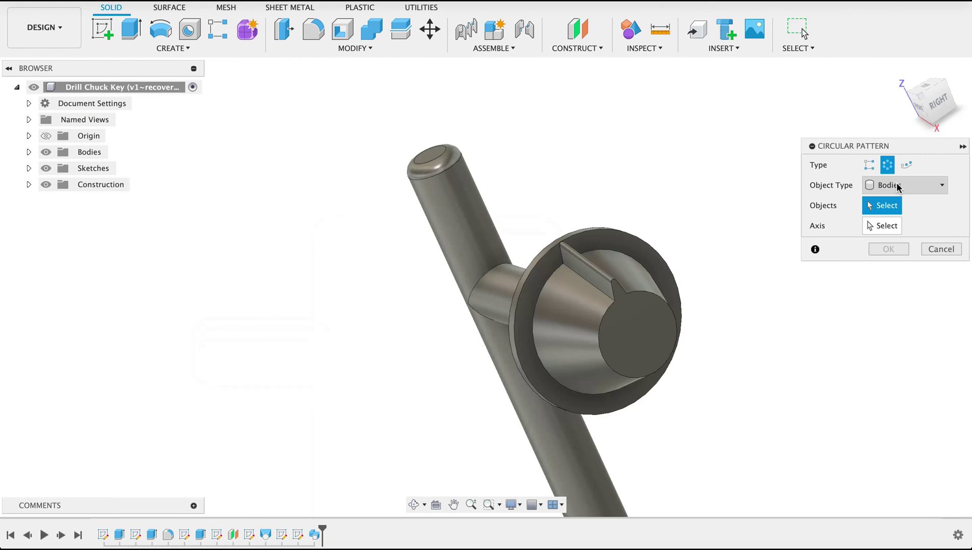
{"action": "left_click", "coordinate": [898, 187]}
{"action": "left_click", "coordinate": [893, 232]}
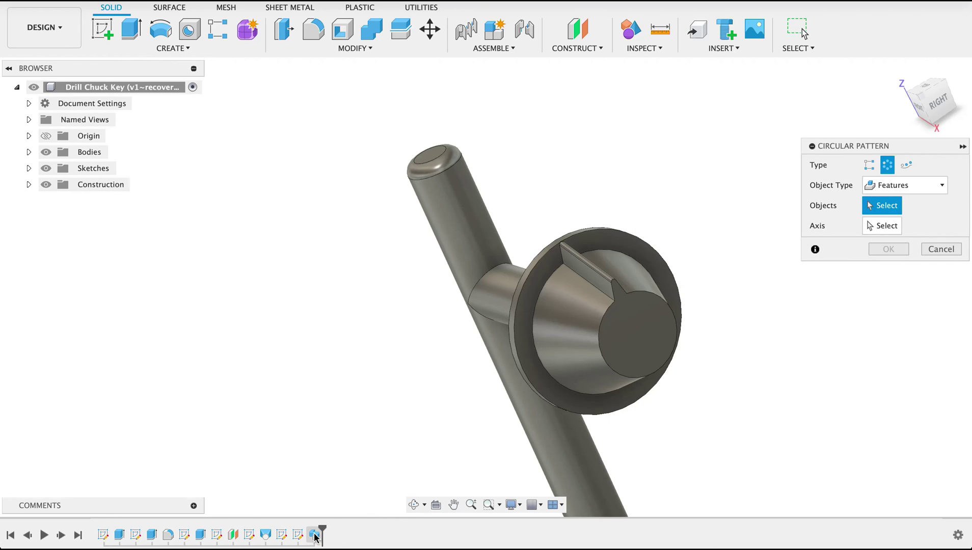
{"action": "left_click", "coordinate": [315, 535]}
{"action": "left_click", "coordinate": [896, 227]}
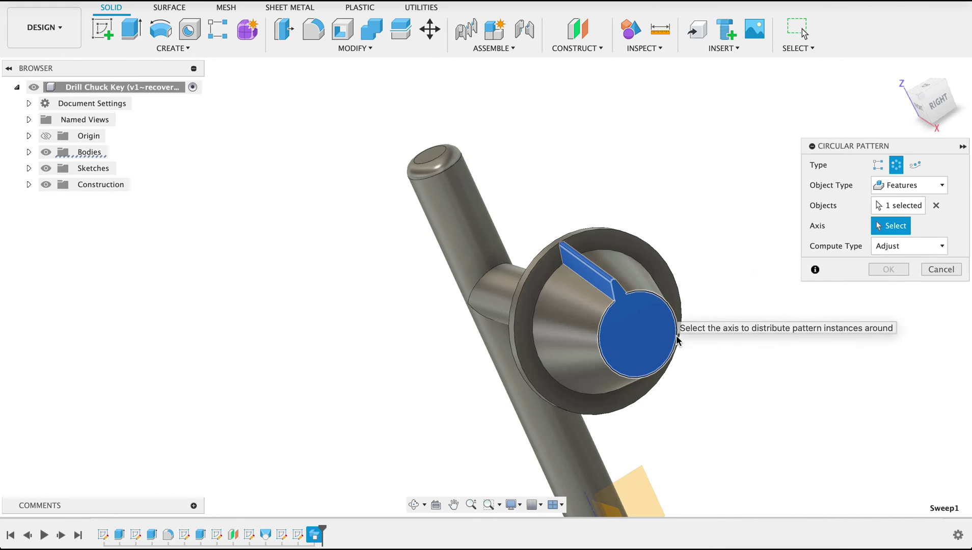
{"action": "left_click", "coordinate": [669, 318]}
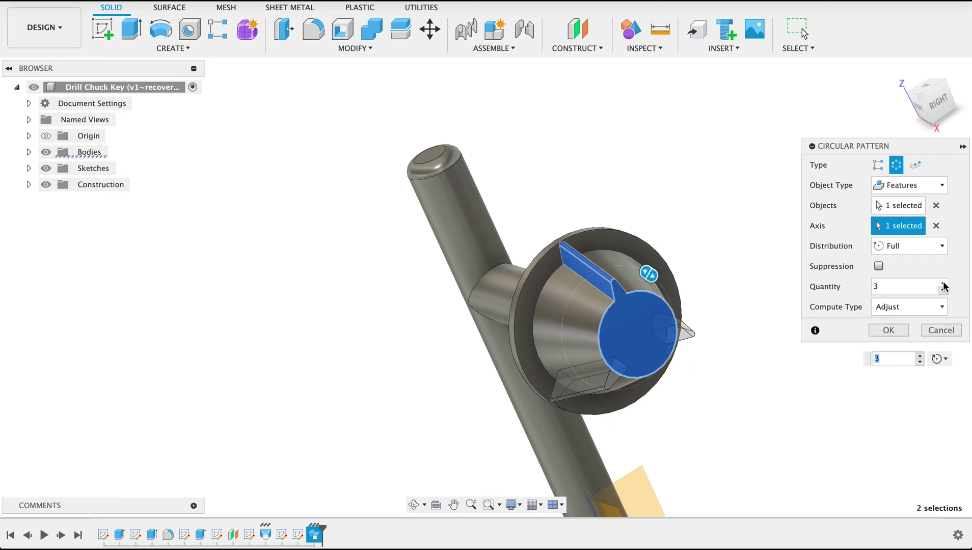
Set the pattern quantity to 11 teeth and confirm it.
{"action": "left_click", "coordinate": [944, 283]}
{"action": "left_click", "coordinate": [944, 284]}
{"action": "left_click", "coordinate": [944, 284]}
{"action": "left_click", "coordinate": [943, 283]}
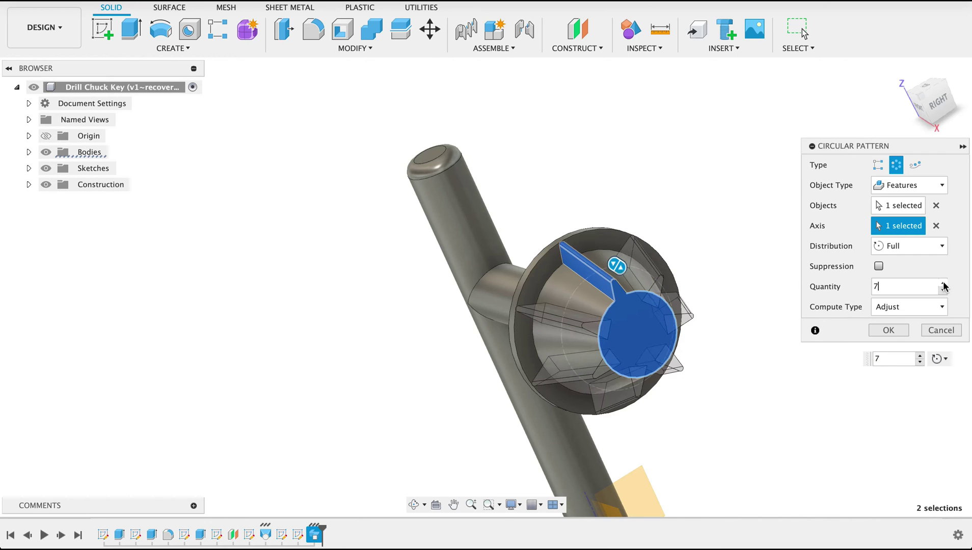
{"action": "left_click", "coordinate": [943, 284]}
{"action": "left_click", "coordinate": [944, 284]}
{"action": "left_click", "coordinate": [944, 284]}
{"action": "left_click", "coordinate": [943, 284]}
{"action": "left_click", "coordinate": [893, 332]}
{"action": "middle_click_drag", "start_coordinate": [825, 386], "coordinate": [629, 276], "text": "shift"}
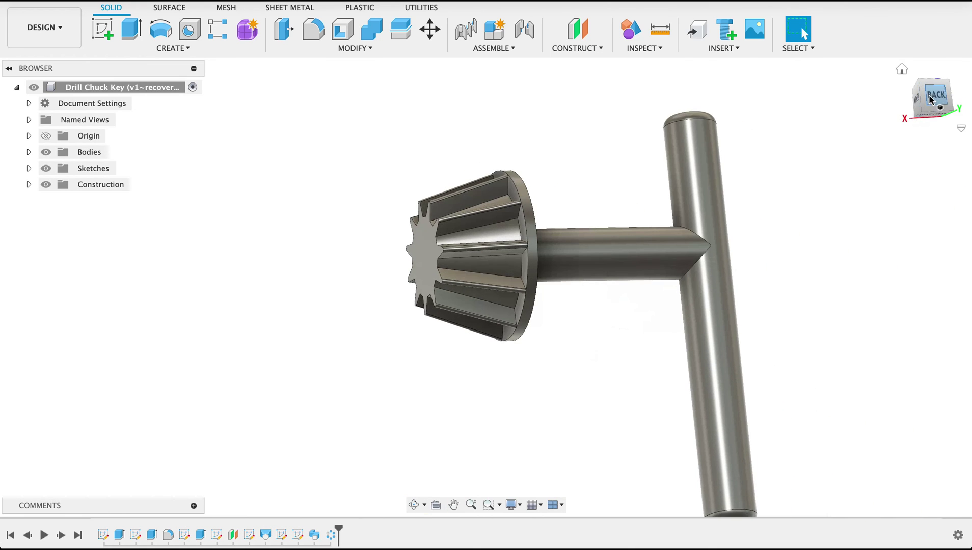
Sketch a Ø9 mm circle centred on the toothed end face and finish the sketch.
{"action": "middle_click_drag", "start_coordinate": [773, 270], "coordinate": [890, 288], "text": "shift"}
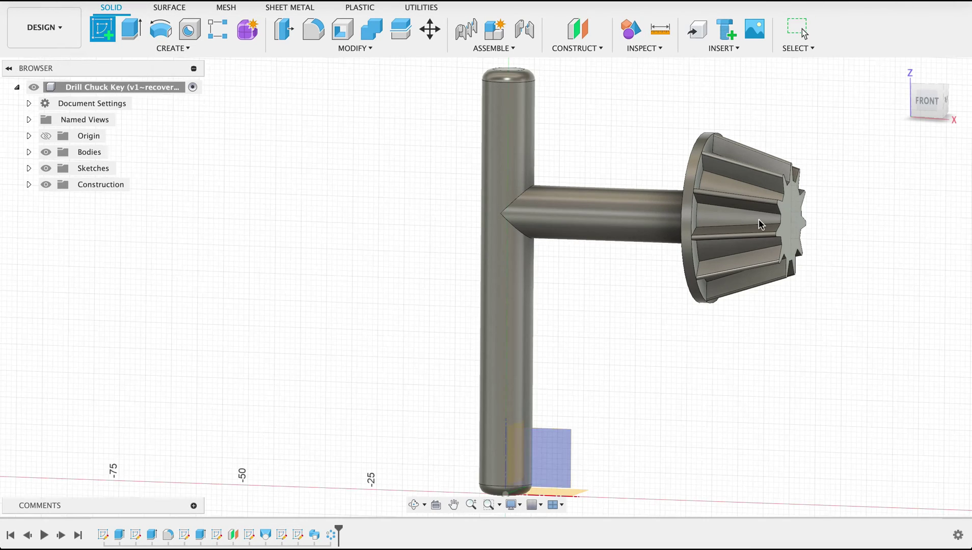
{"action": "left_click", "coordinate": [795, 220]}
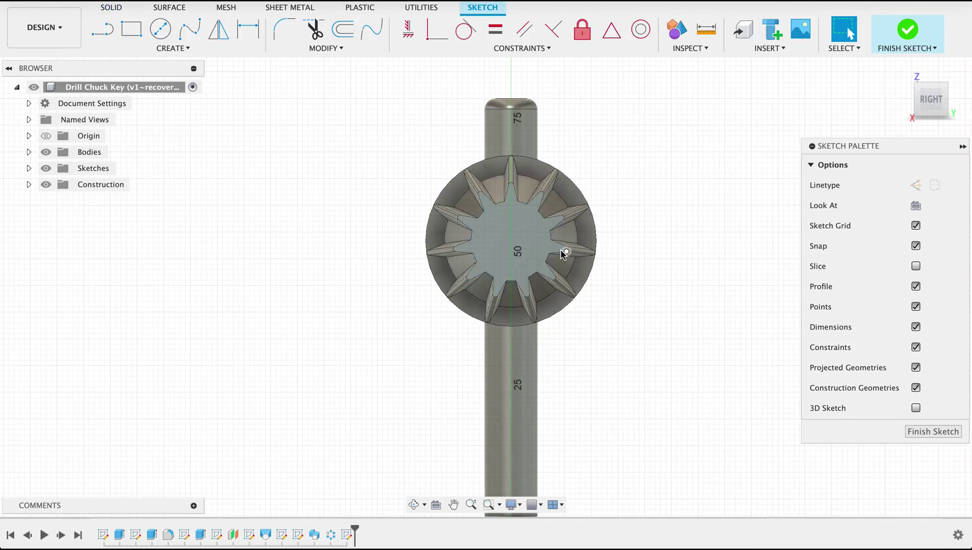
{"action": "key", "text": "c"}
{"action": "scroll", "coordinate": [494, 239], "scroll_direction": "up", "scroll_amount": 2}
{"action": "scroll", "coordinate": [495, 236], "scroll_direction": "up", "scroll_amount": 4}
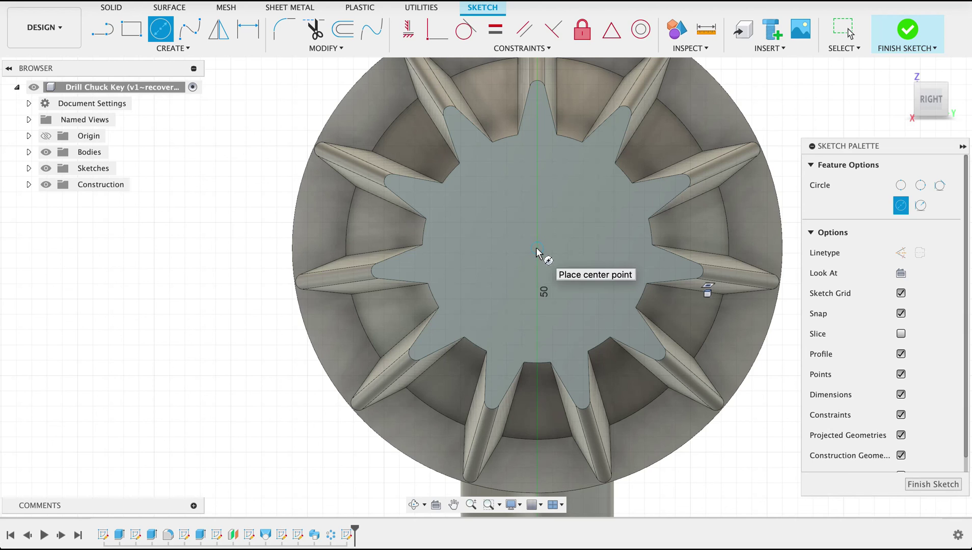
{"action": "left_click", "coordinate": [537, 250]}
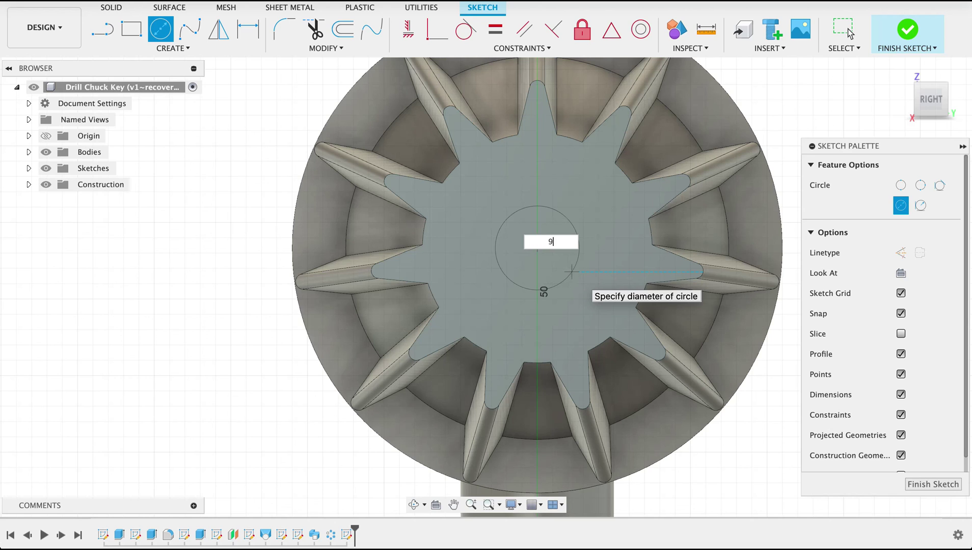
{"action": "key", "text": "Tab"}
{"action": "key", "text": "Return"}
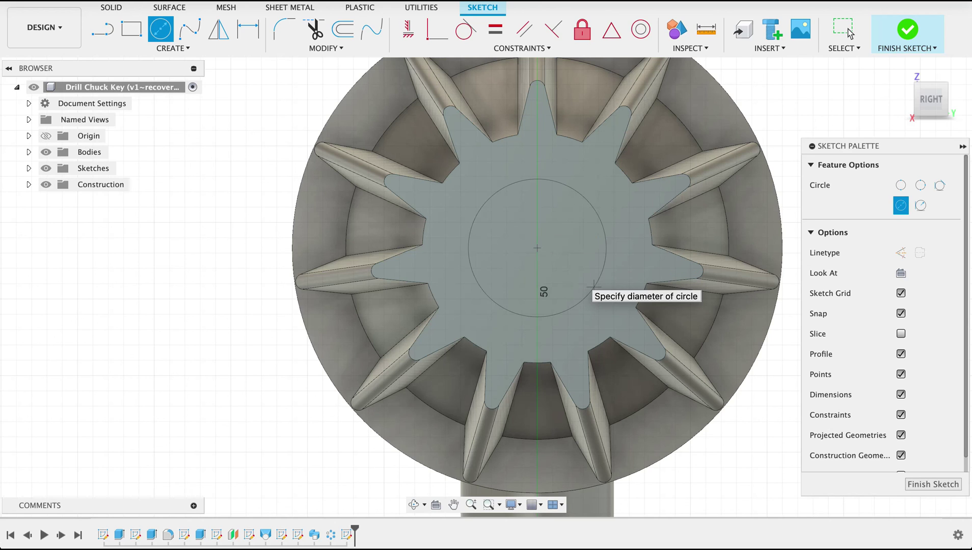
{"action": "key", "text": "Escape"}
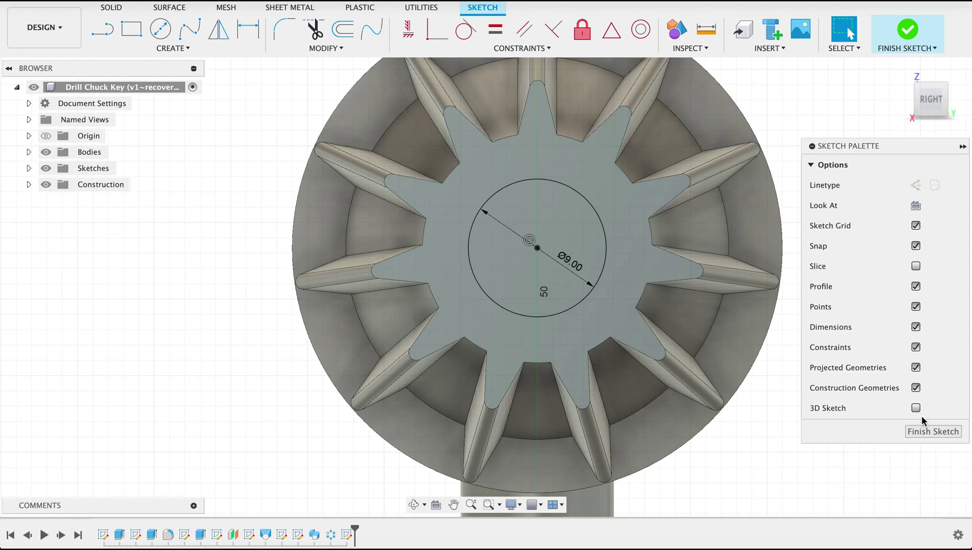
{"action": "left_click", "coordinate": [919, 432]}
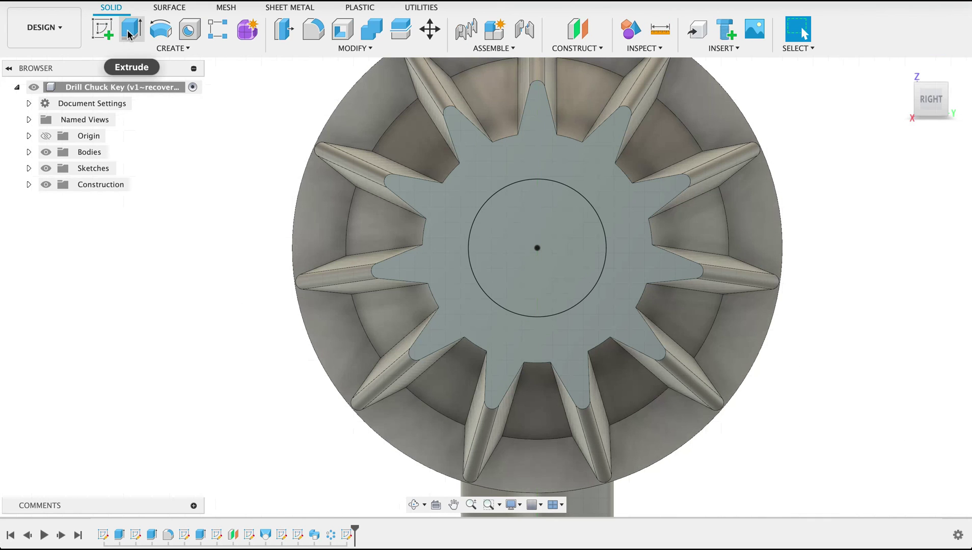
Extrude the inner 9 mm circle 9 mm out to form the pilot tip.
{"action": "left_click", "coordinate": [131, 29]}
{"action": "left_click", "coordinate": [496, 229]}
{"action": "type", "text": "9"}
{"action": "key", "text": "Return"}
{"action": "middle_click_drag", "start_coordinate": [396, 217], "coordinate": [459, 213], "text": "shift"}
{"action": "left_click", "coordinate": [889, 337]}
Round the pilot tip's end with a 1 mm fillet.
{"action": "left_click", "coordinate": [313, 29]}
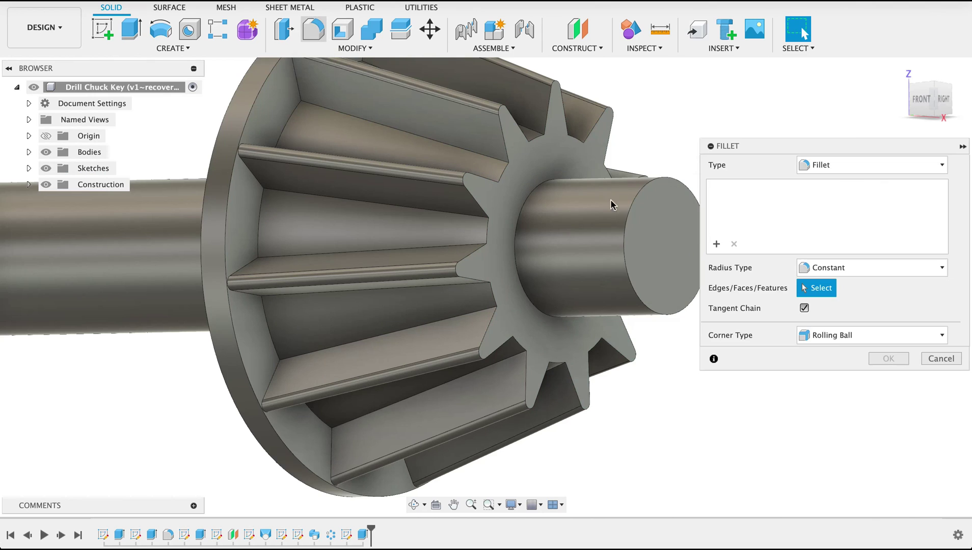
{"action": "left_click", "coordinate": [672, 245]}
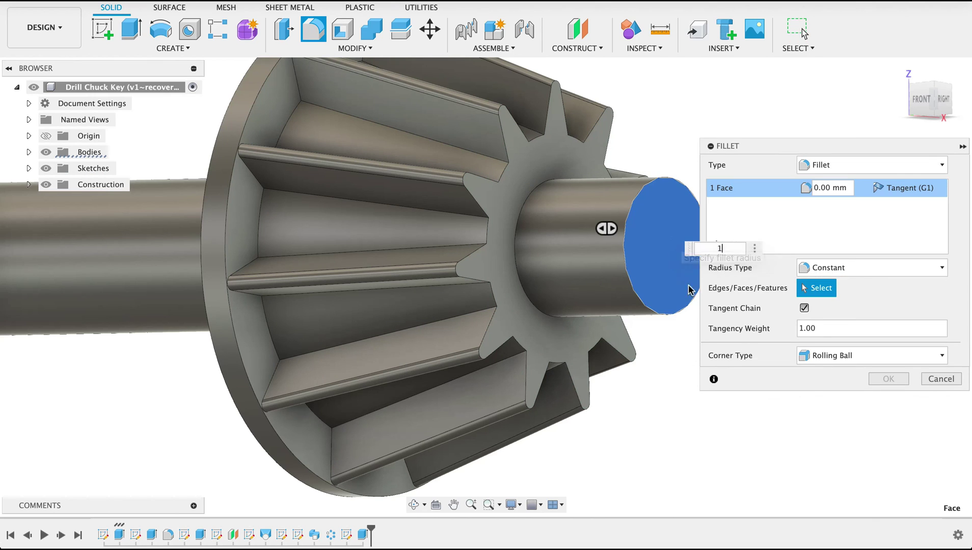
{"action": "type", "text": "1"}
{"action": "left_click", "coordinate": [888, 379]}
{"action": "scroll", "coordinate": [718, 320], "scroll_direction": "down", "scroll_amount": 5}
{"action": "middle_click_drag", "start_coordinate": [738, 308], "coordinate": [499, 302], "text": "shift"}
Apply the red Aluminum – Anodized Rough appearance, found by searching 'anodiz', to the key.
{"action": "left_click", "coordinate": [612, 264]}
{"action": "right_click", "coordinate": [611, 264]}
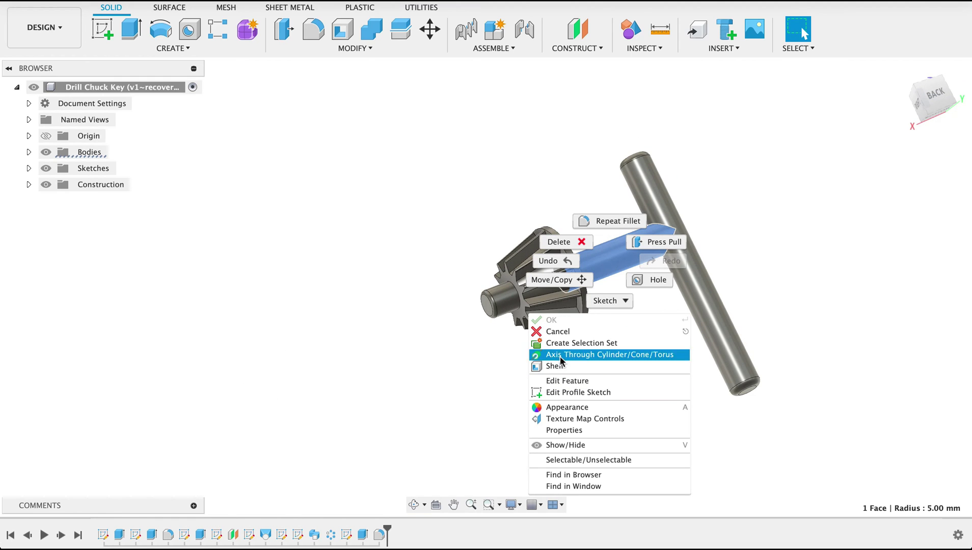
{"action": "left_click", "coordinate": [562, 410]}
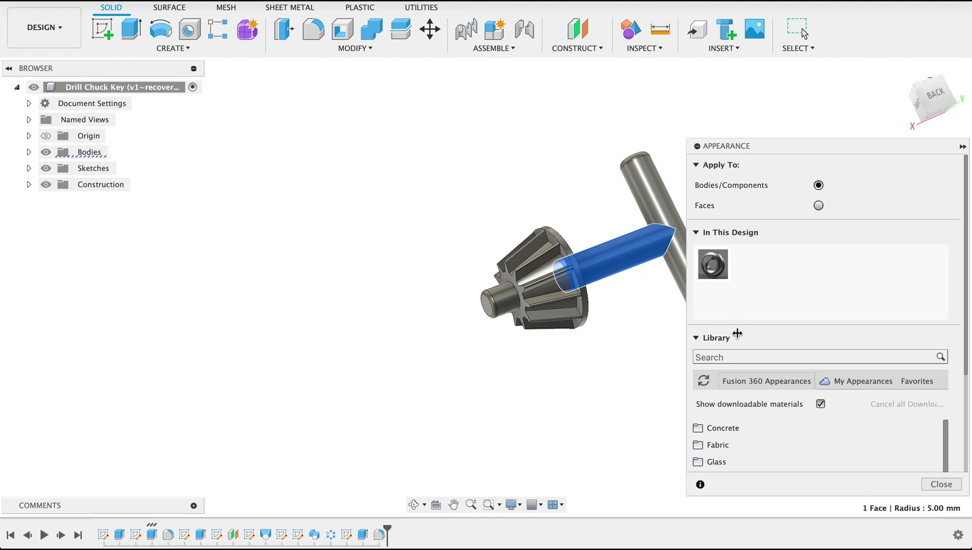
{"action": "left_click", "coordinate": [737, 356]}
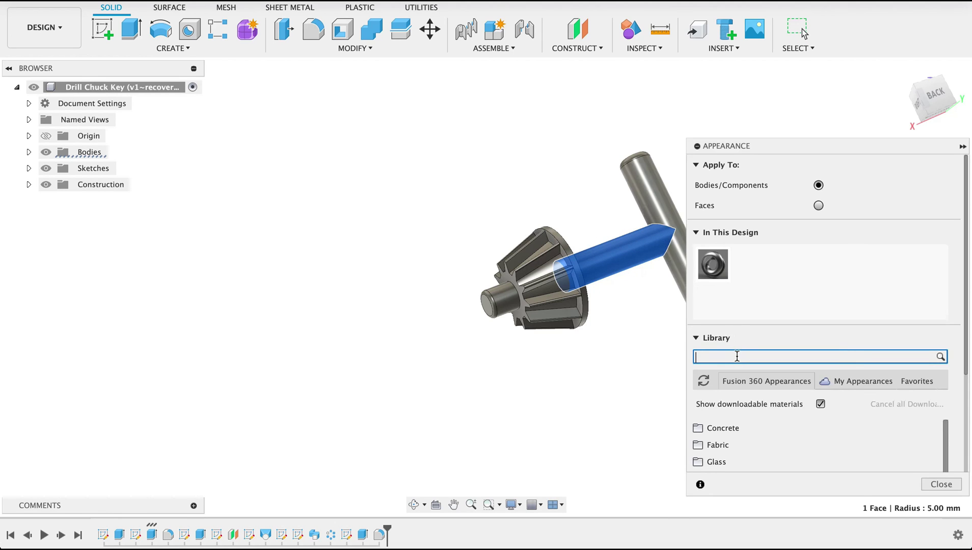
{"action": "type", "text": "anodize"}
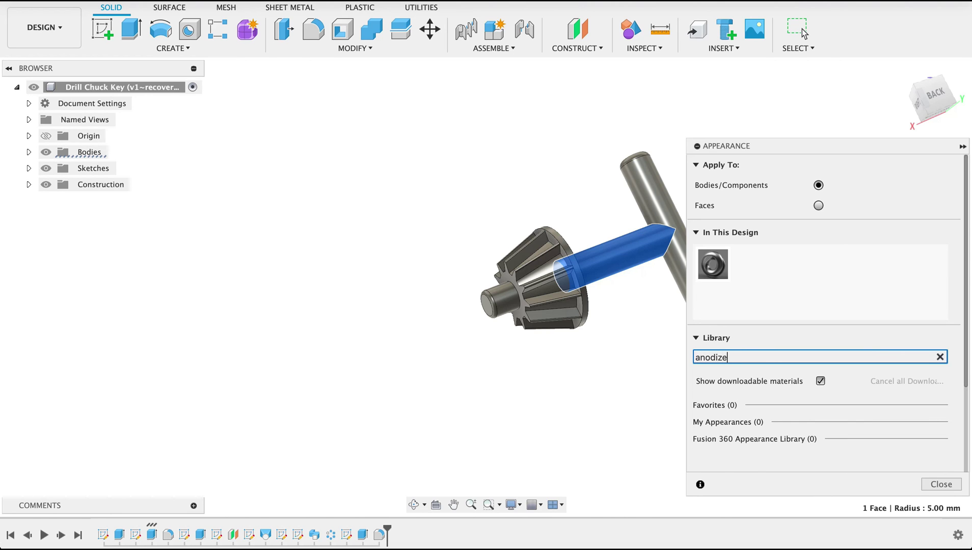
{"action": "left_click_drag", "start_coordinate": [966, 315], "coordinate": [968, 404]}
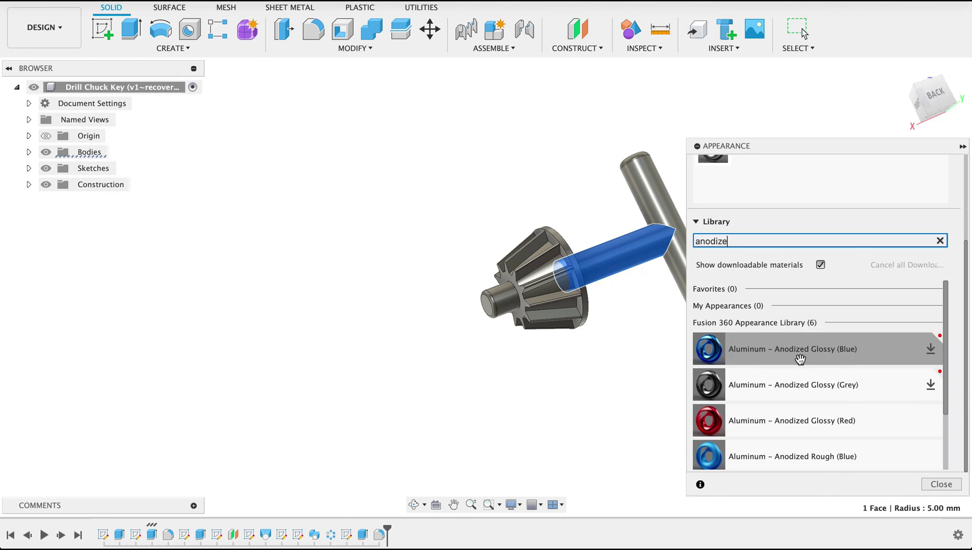
{"action": "scroll", "coordinate": [783, 421], "scroll_direction": "down", "scroll_amount": 2}
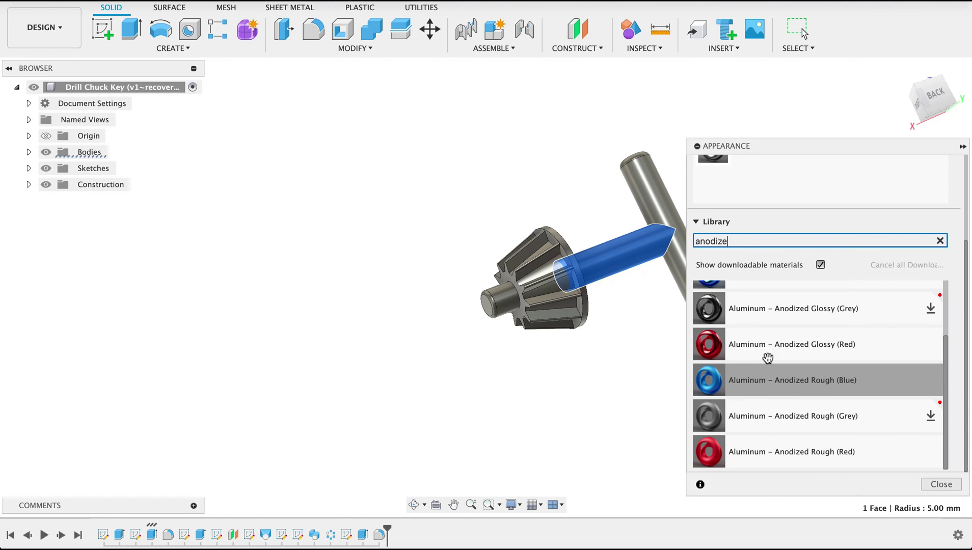
{"action": "left_click_drag", "start_coordinate": [767, 351], "coordinate": [573, 264]}
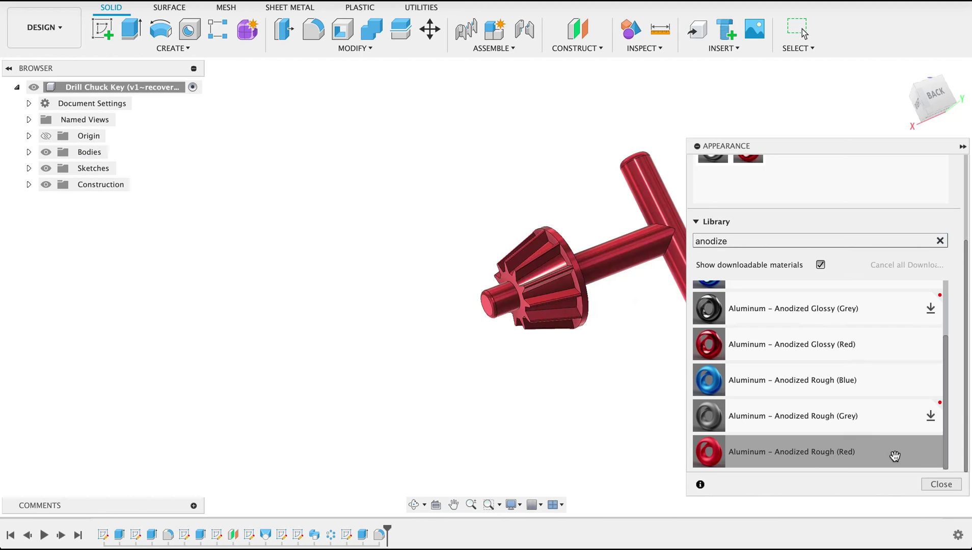
{"action": "left_click", "coordinate": [941, 484]}
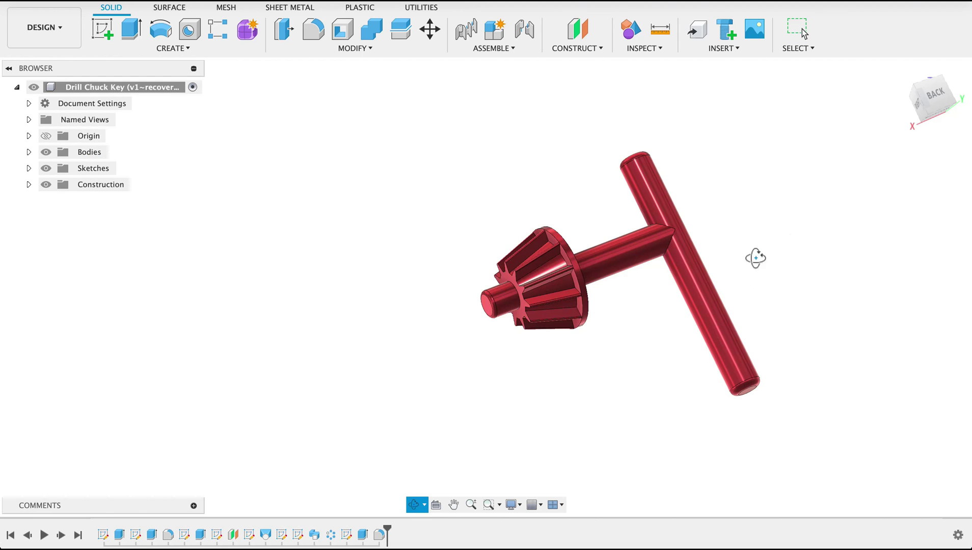
{"action": "middle_click_drag", "start_coordinate": [755, 256], "coordinate": [688, 260], "text": "shift"}
{"action": "middle_click_drag", "start_coordinate": [646, 305], "coordinate": [554, 396], "text": "shift"}
{"action": "key", "text": "Escape"}
{"action": "middle_click_drag", "start_coordinate": [800, 327], "coordinate": [735, 339]}
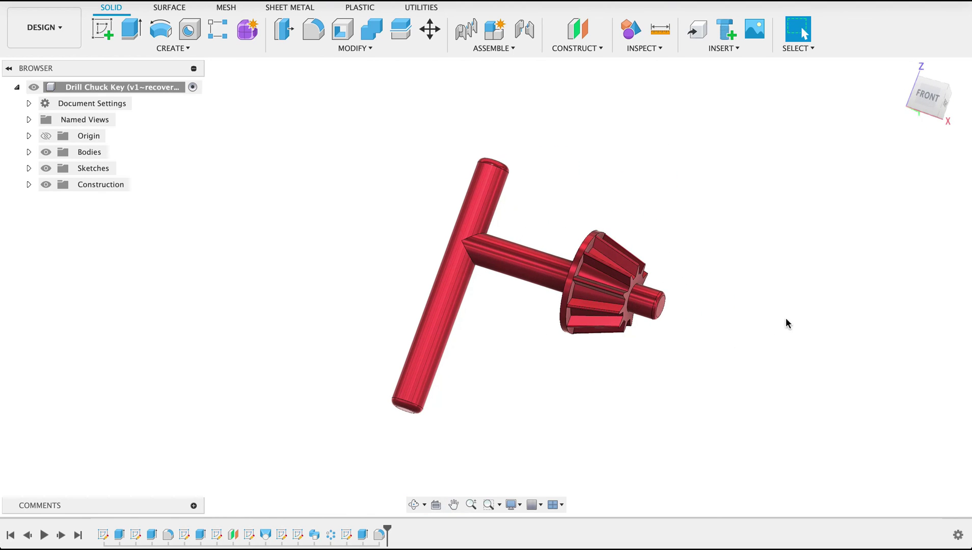
{"action": "middle_click_drag", "start_coordinate": [786, 317], "coordinate": [768, 302], "text": "shift"}
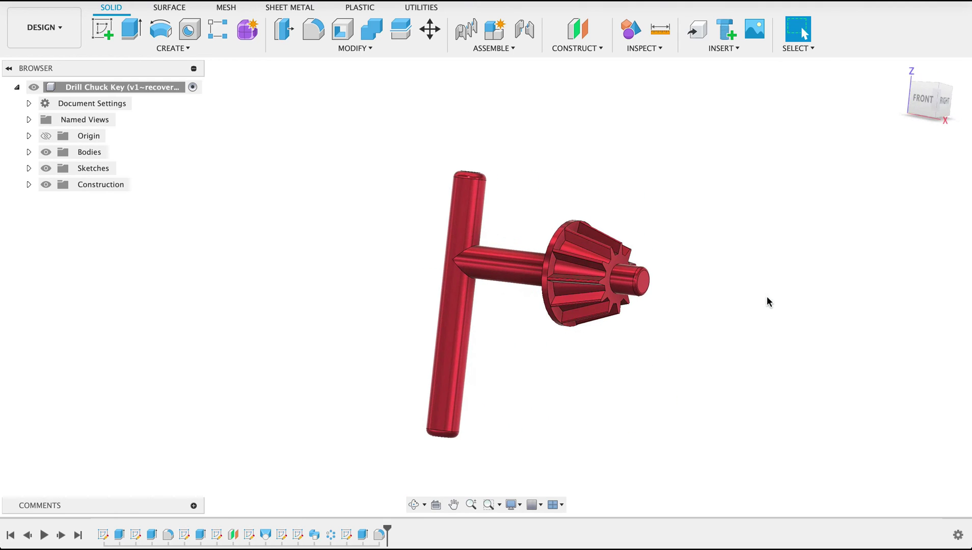